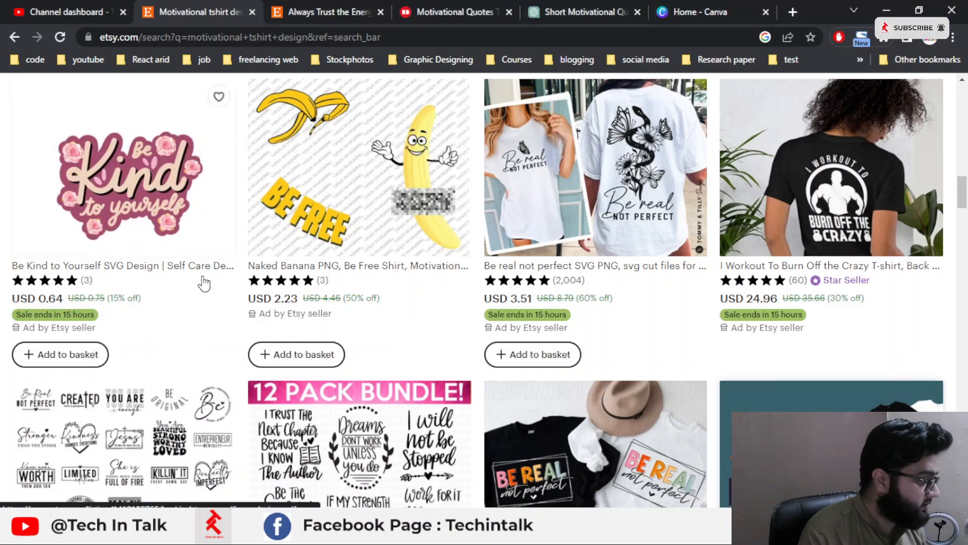
# Browse the Etsy search results for "motivational tshirt design" and examine the design styles, bundles and prices
pyautogui.scroll(10, 205, 282)
pyautogui.scroll(4, 204, 282)
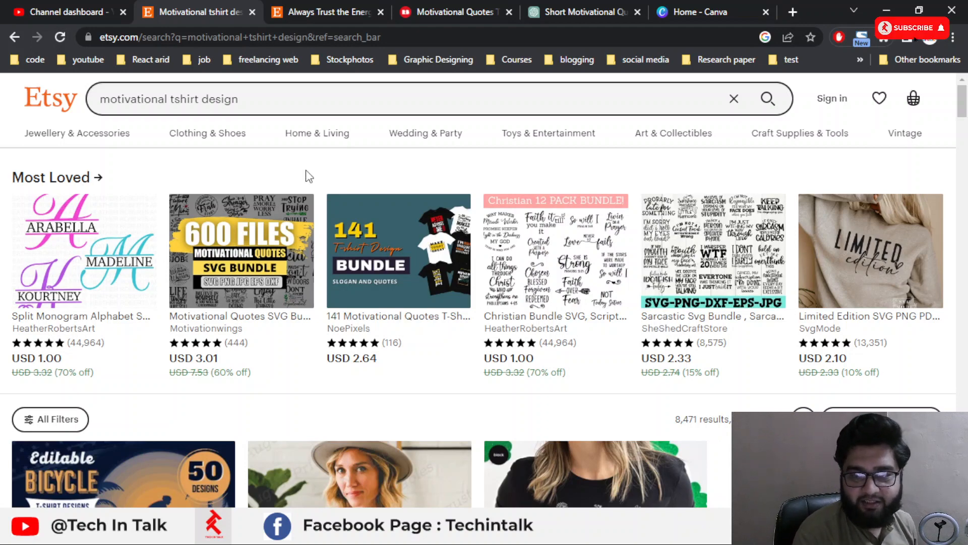
pyautogui.scroll(-3, 322, 199)
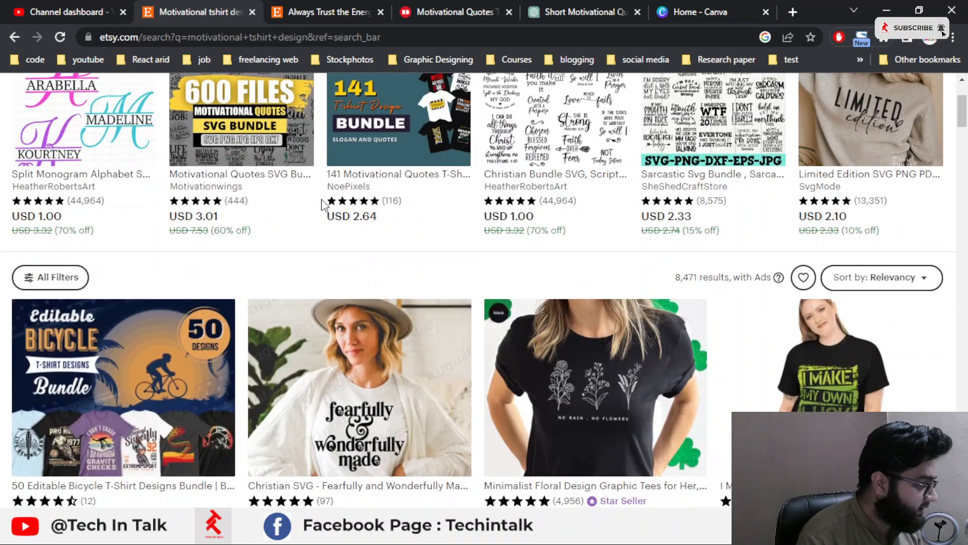
pyautogui.scroll(2, 322, 199)
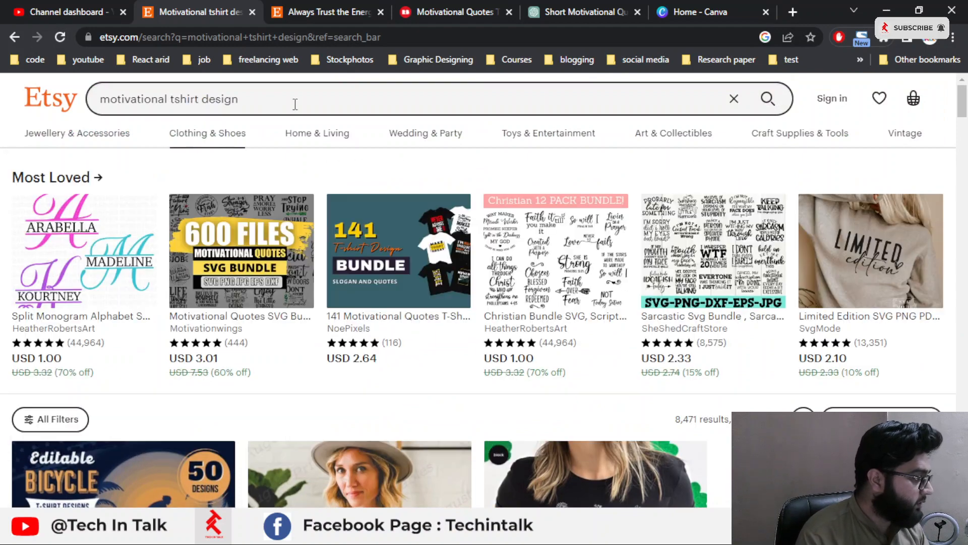
pyautogui.moveTo(294, 101); pyautogui.dragTo(88, 103)
pyautogui.scroll(-7, 324, 249)
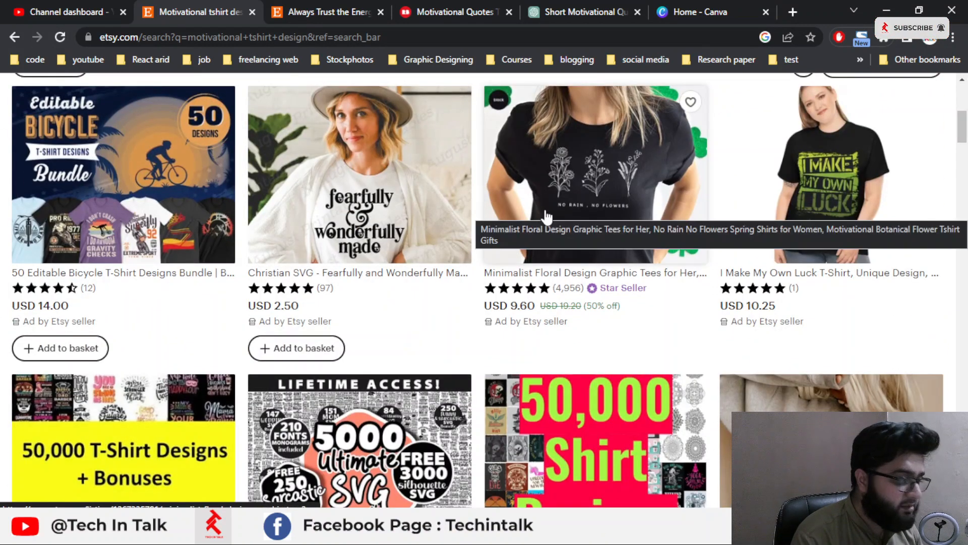
pyautogui.scroll(-5, 524, 222)
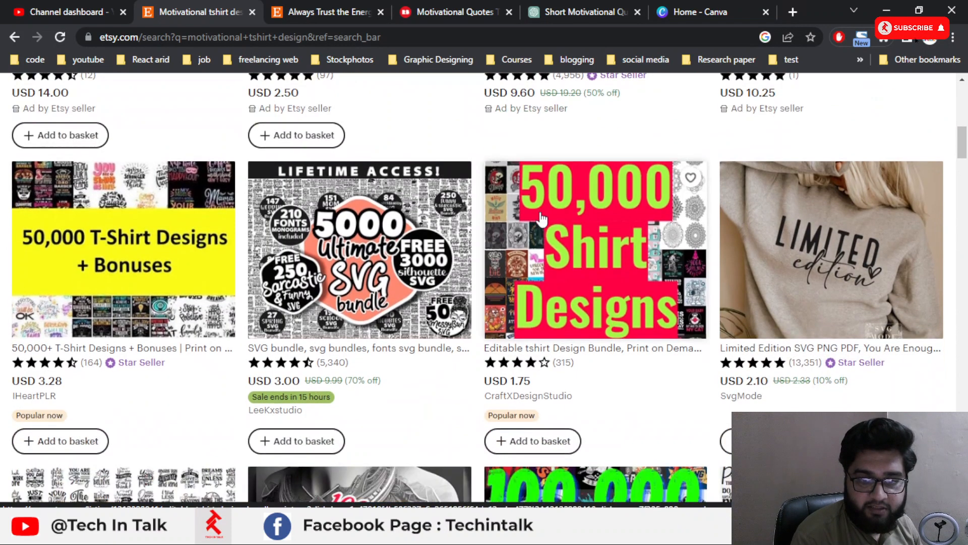
pyautogui.scroll(-3, 481, 260)
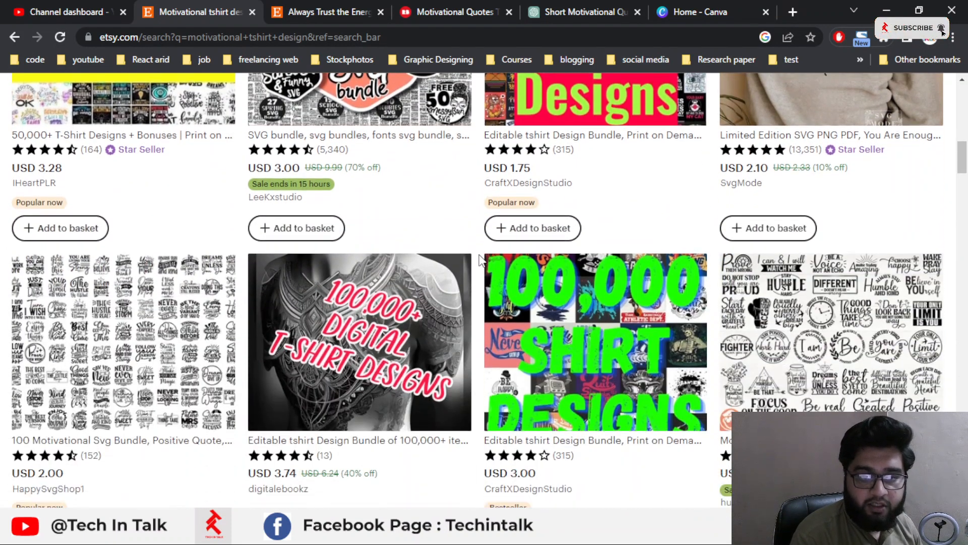
pyautogui.scroll(-12, 481, 260)
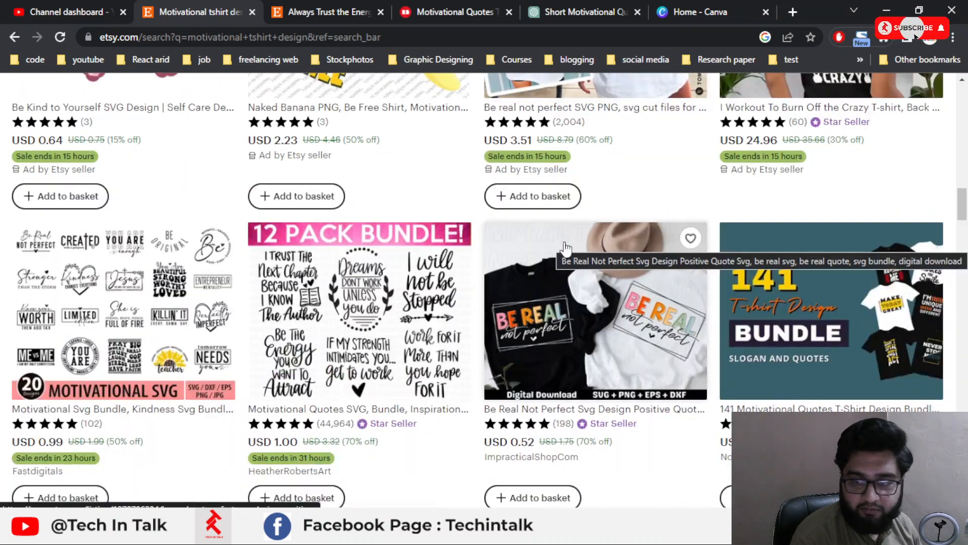
pyautogui.scroll(-9, 565, 247)
pyautogui.scroll(-3, 565, 248)
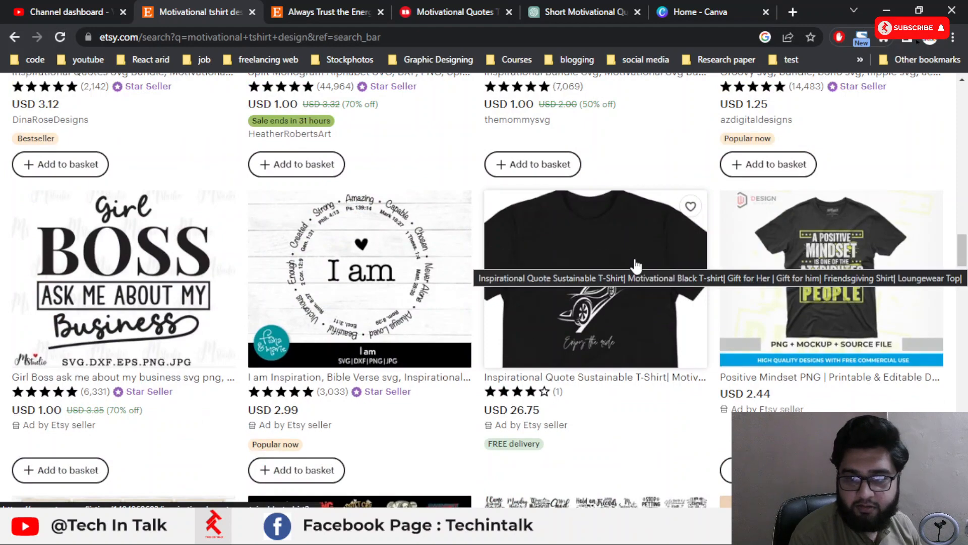
pyautogui.scroll(-3, 631, 267)
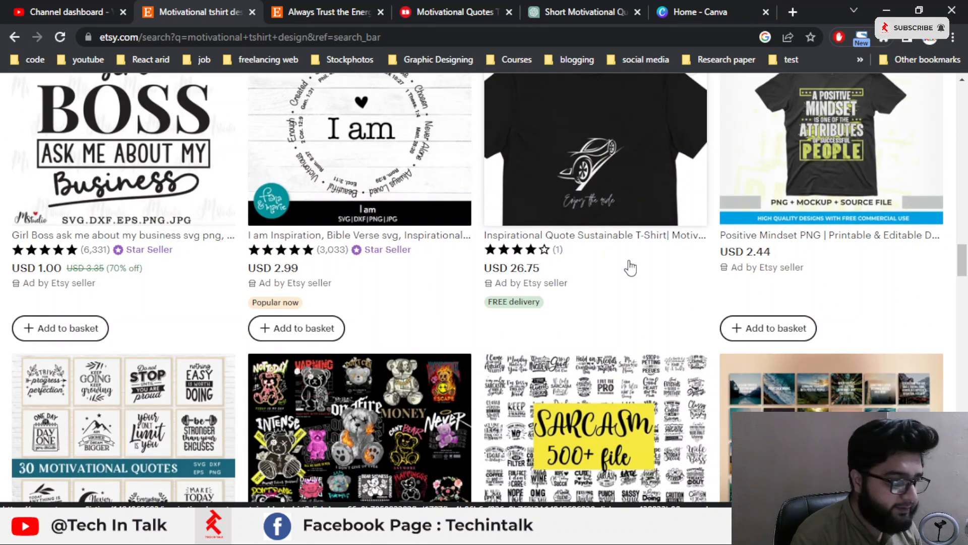
# Switch to the "Always Trust The Energy" SVG listing on Etsy and examine its design, price and description
pyautogui.click(357, 7)
pyautogui.scroll(5, 282, 333)
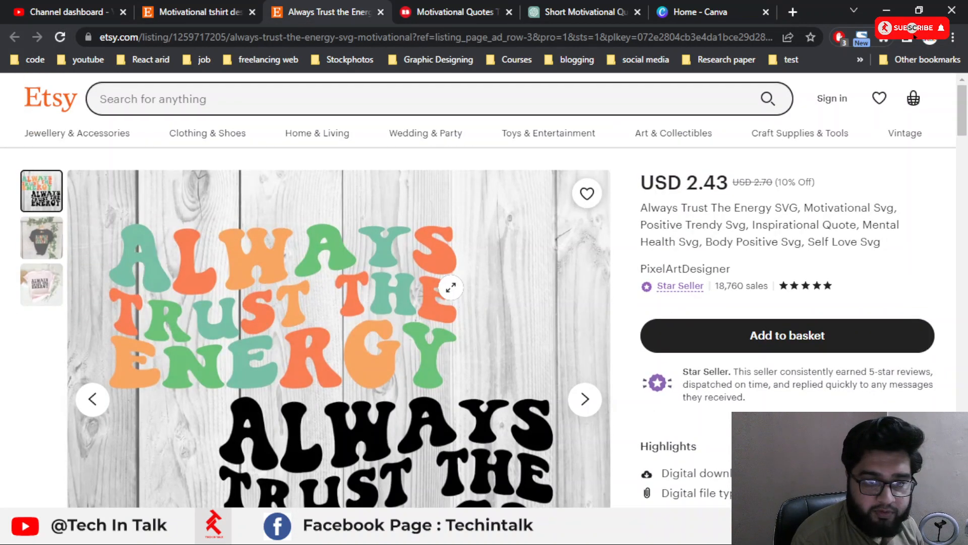
pyautogui.scroll(-3, 450, 287)
pyautogui.scroll(2, 298, 229)
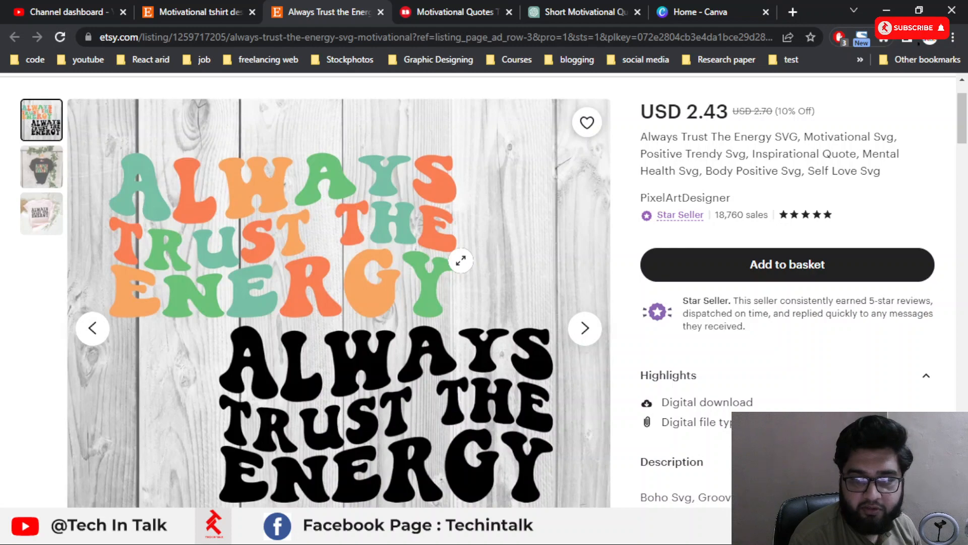
pyautogui.scroll(-3, 458, 260)
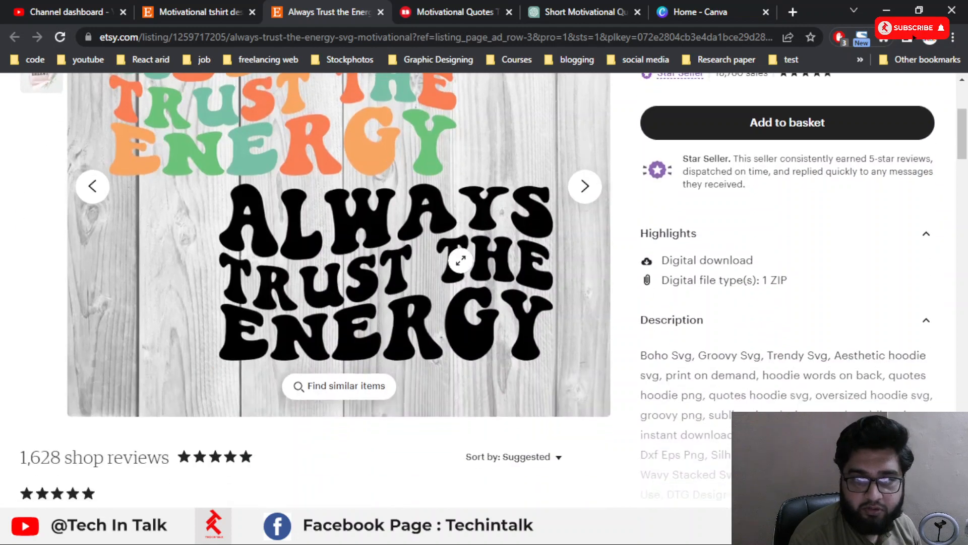
# Switch to Redbubble and examine the motivational quotes T-shirts for text-based designs and their prices
pyautogui.click(454, 8)
pyautogui.scroll(10, 403, 264)
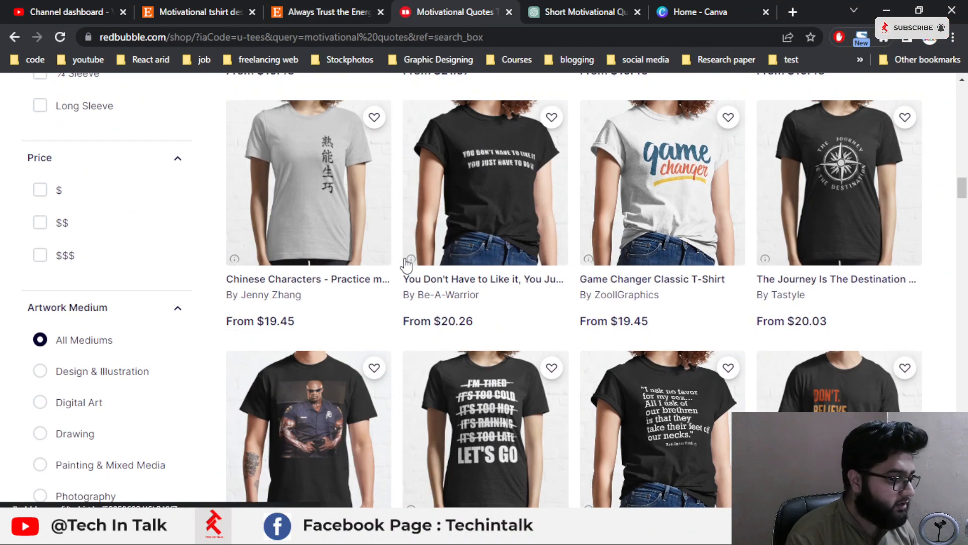
pyautogui.scroll(3, 406, 266)
pyautogui.scroll(-4, 635, 192)
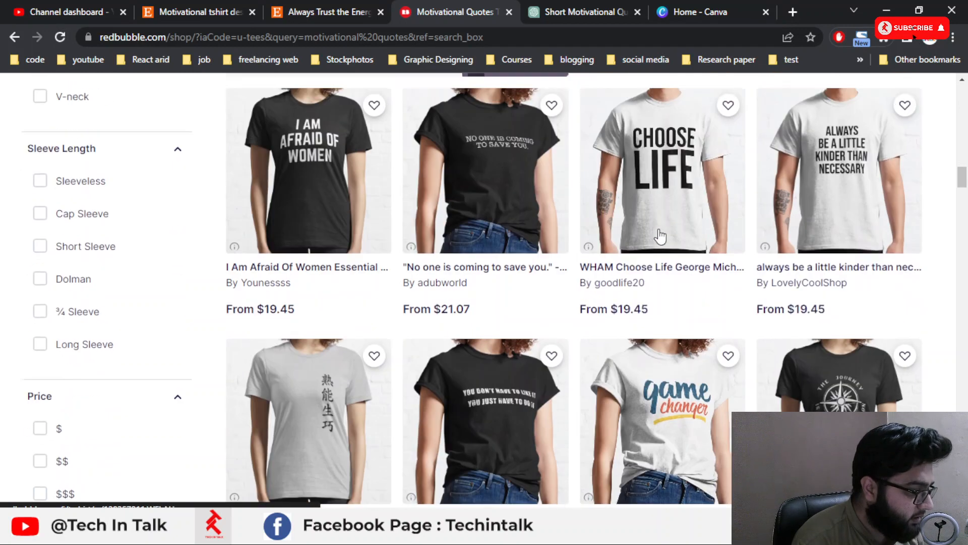
pyautogui.scroll(-7, 580, 292)
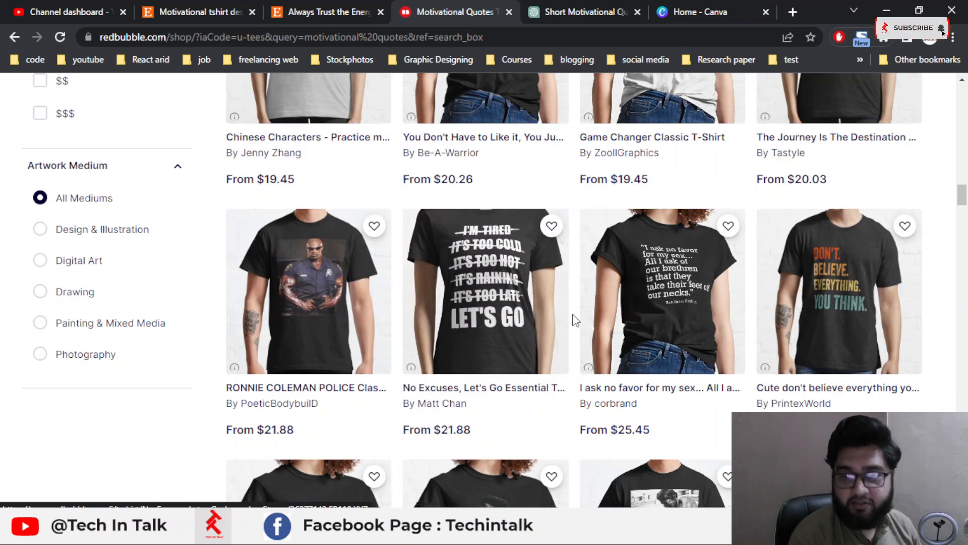
pyautogui.scroll(-3, 504, 353)
pyautogui.scroll(-3, 526, 336)
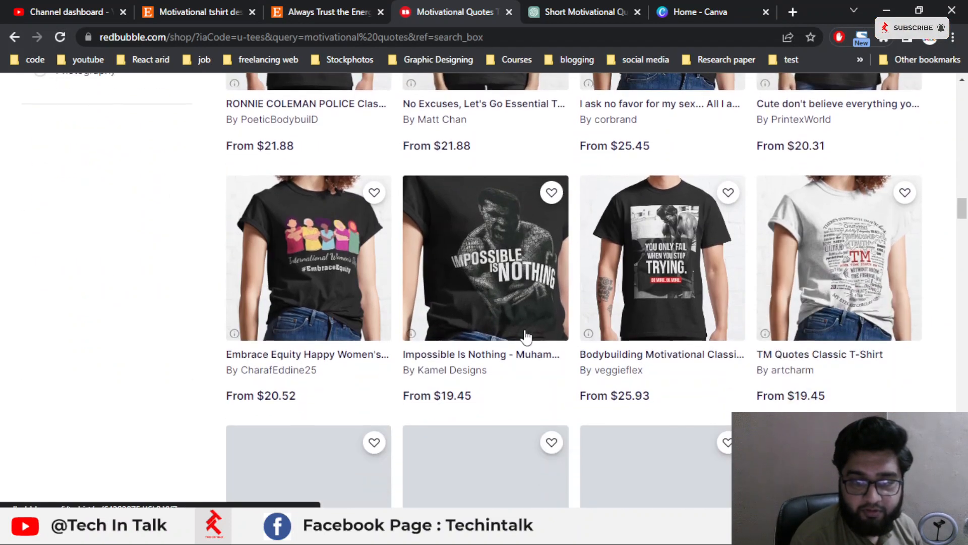
pyautogui.scroll(-6, 527, 343)
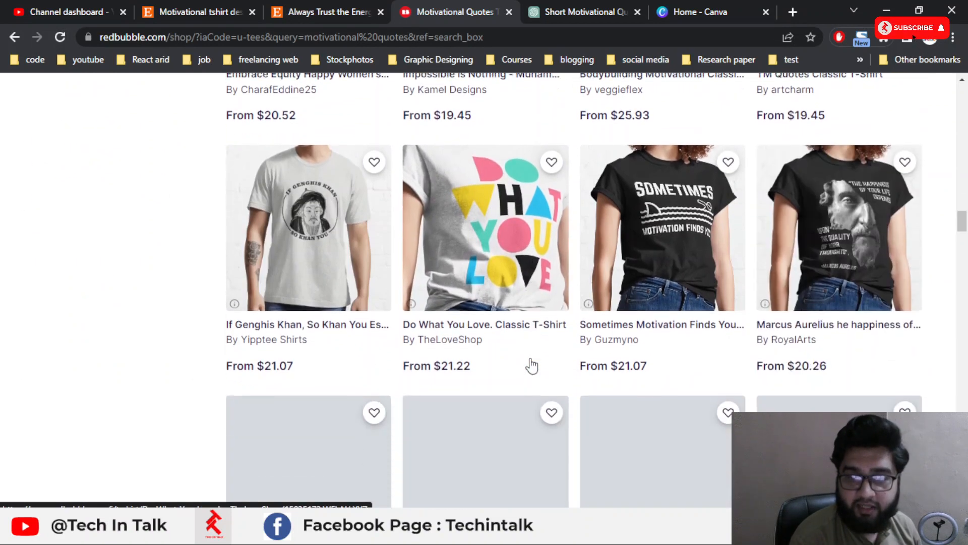
pyautogui.scroll(-3, 532, 365)
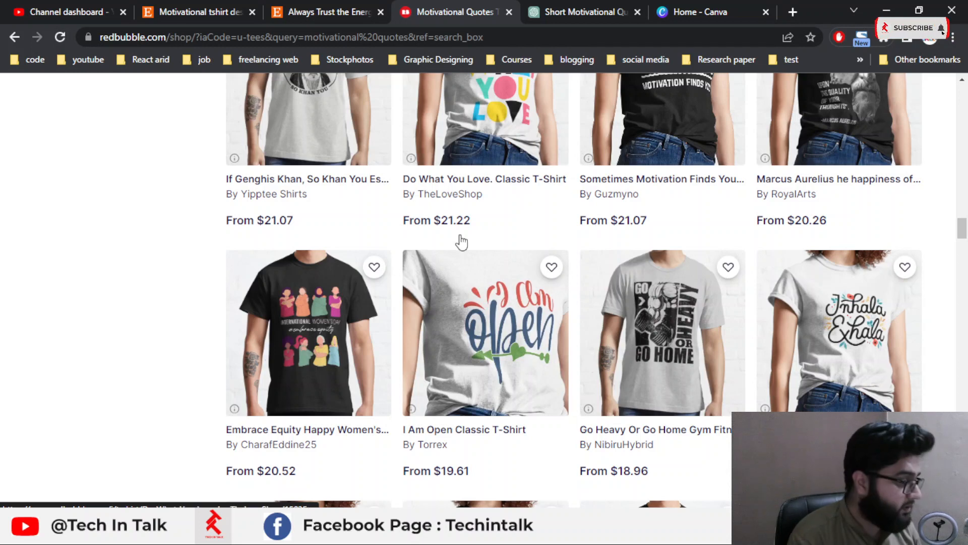
# Switch to ChatGPT and review the earlier prompt "5 words motivational quotes" in the Short Motivational Quotes conversation
pyautogui.click(556, 11)
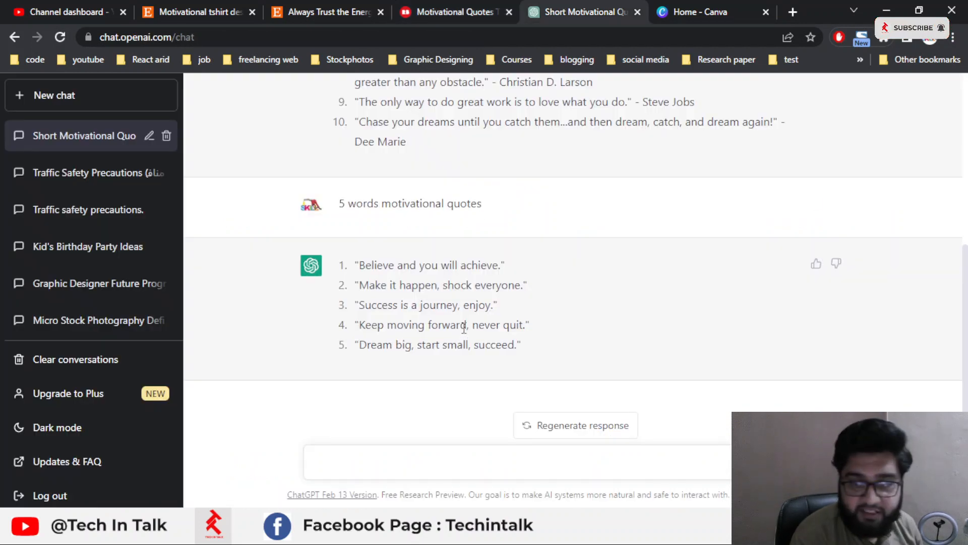
pyautogui.moveTo(507, 210); pyautogui.dragTo(320, 205)
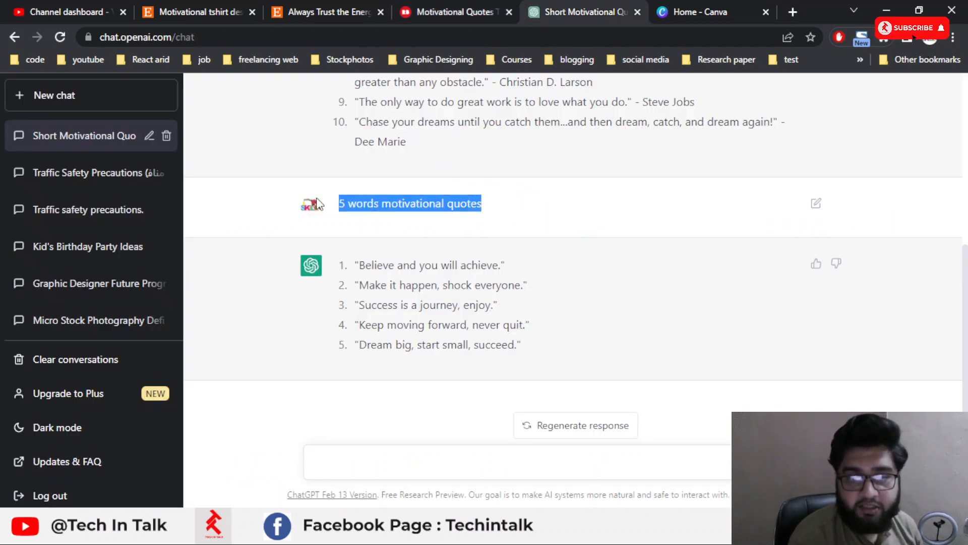
pyautogui.click(519, 238)
pyautogui.moveTo(498, 227); pyautogui.dragTo(312, 202)
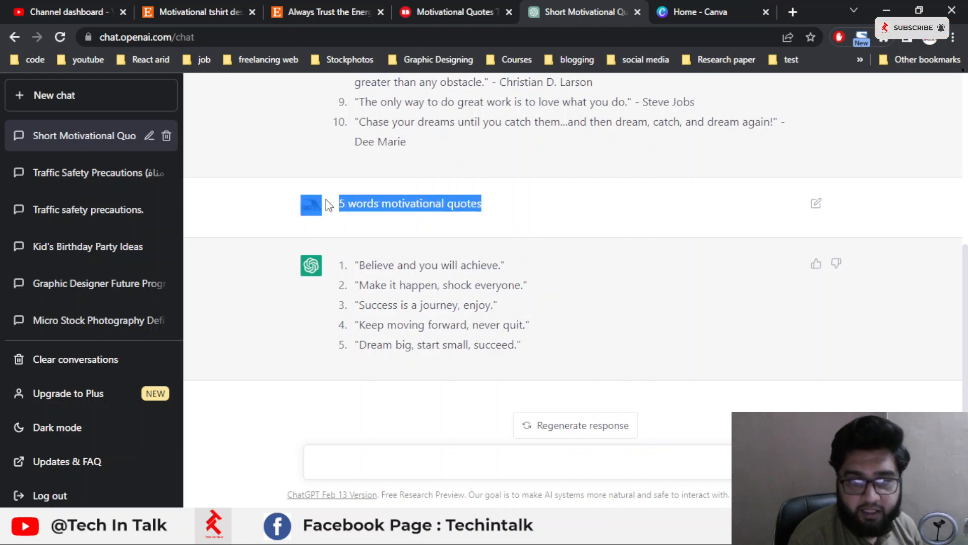
# Send the prompt "5 words motivational quotes" in the current conversation, correcting the misspelled "motivational" and "quotes" before submitting
pyautogui.click(416, 451)
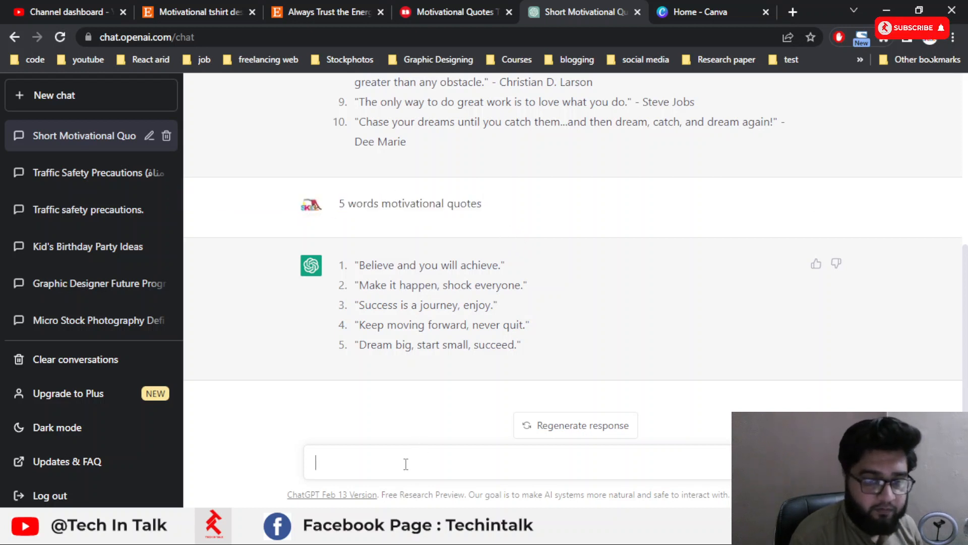
pyautogui.write('5 words m')
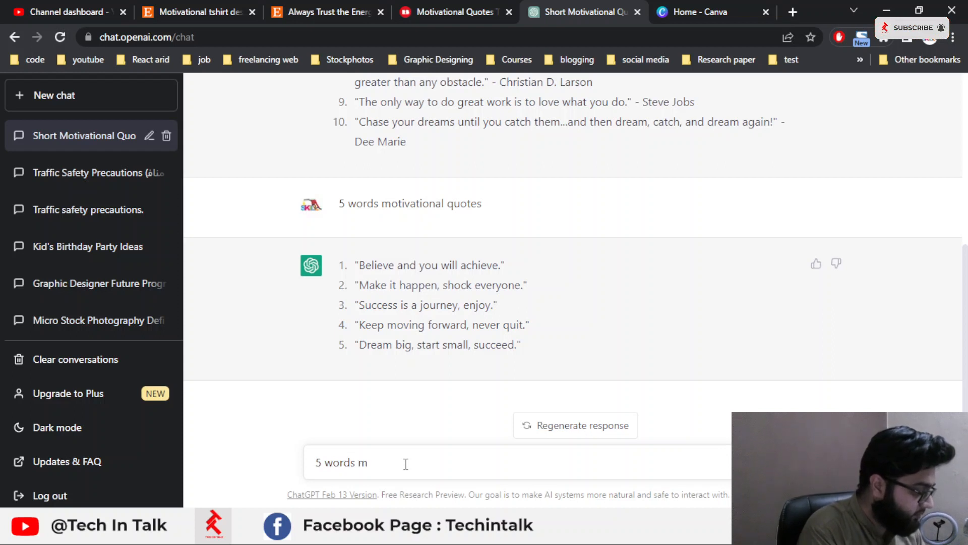
pyautogui.write('oti')
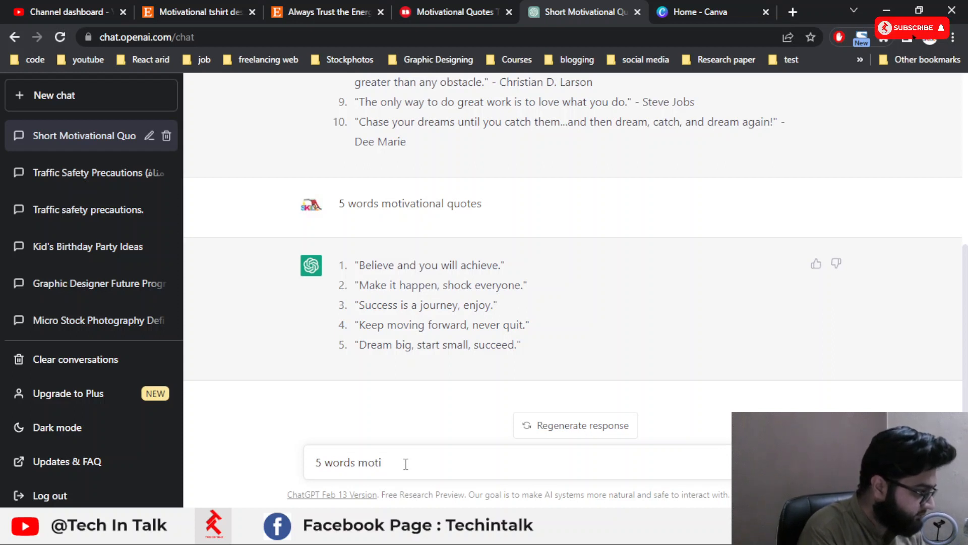
pyautogui.write('cational ')
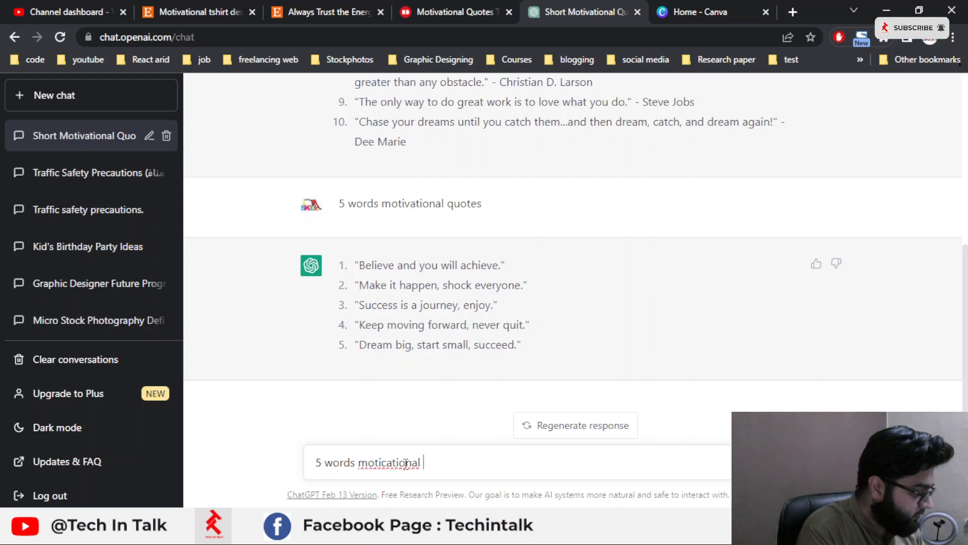
pyautogui.write('qoutes')
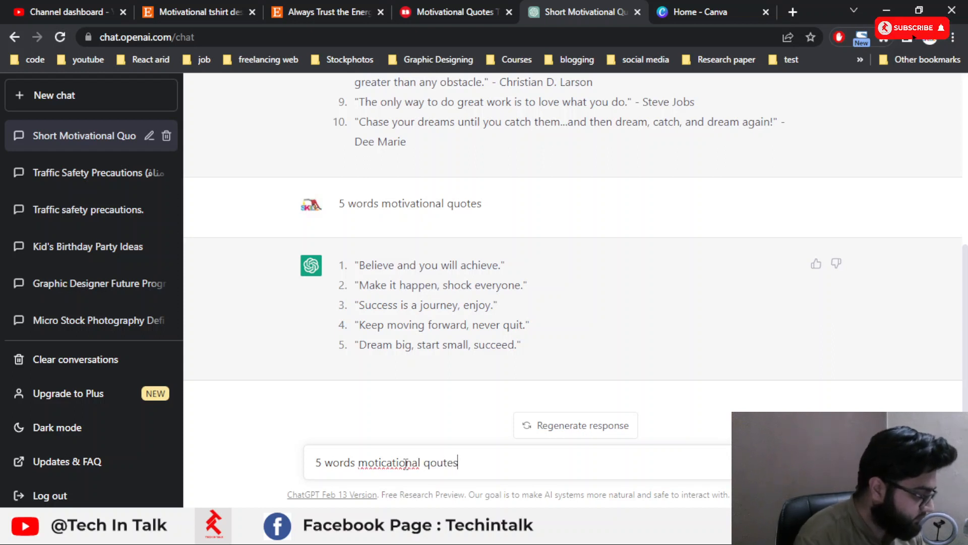
pyautogui.rightClick(405, 463)
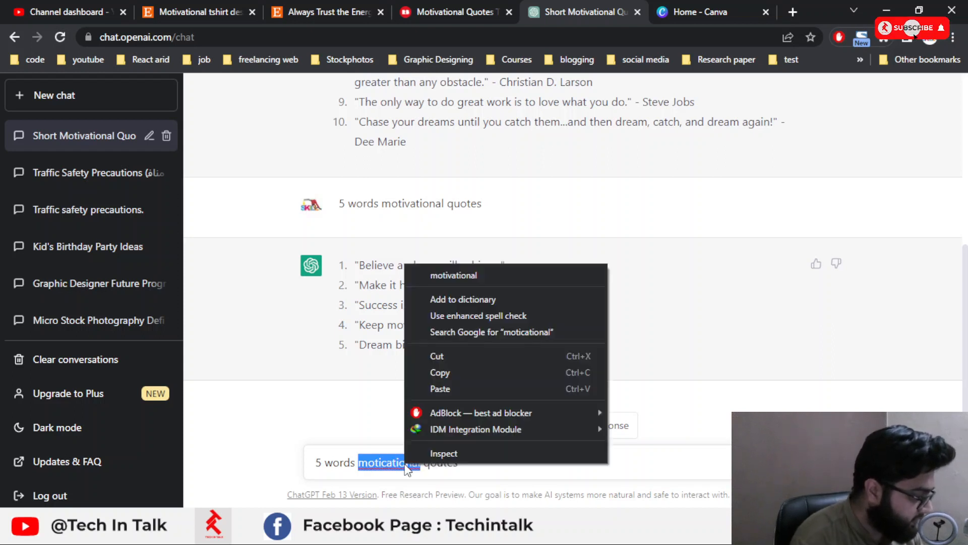
pyautogui.click(465, 277)
pyautogui.rightClick(450, 459)
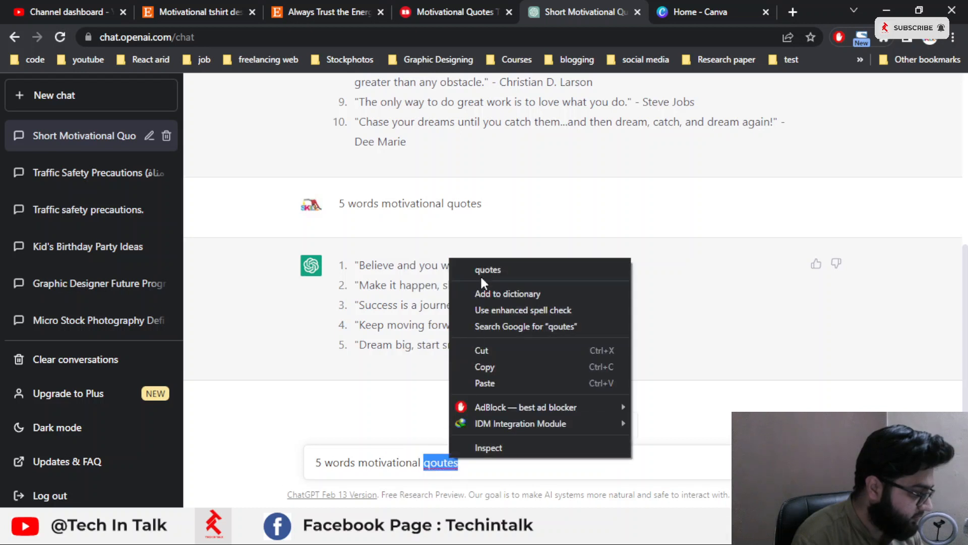
pyautogui.click(482, 271)
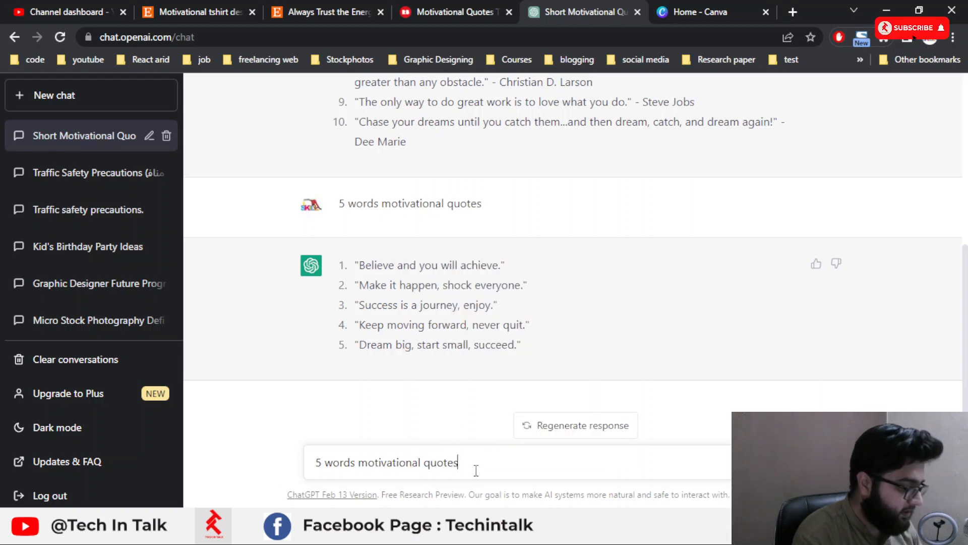
pyautogui.press('Return')
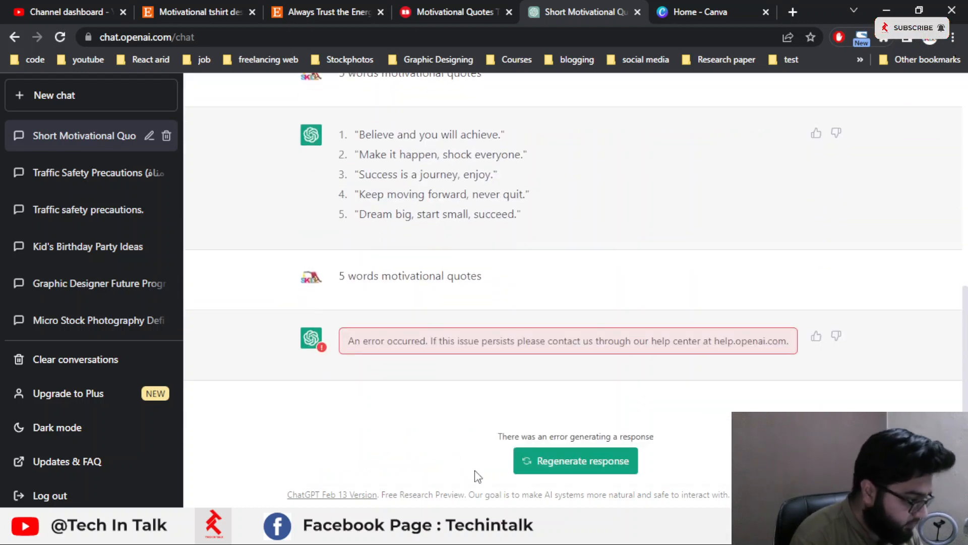
# Try to regenerate the response to the latest "5 words motivational quotes" prompt
pyautogui.doubleClick(468, 276)
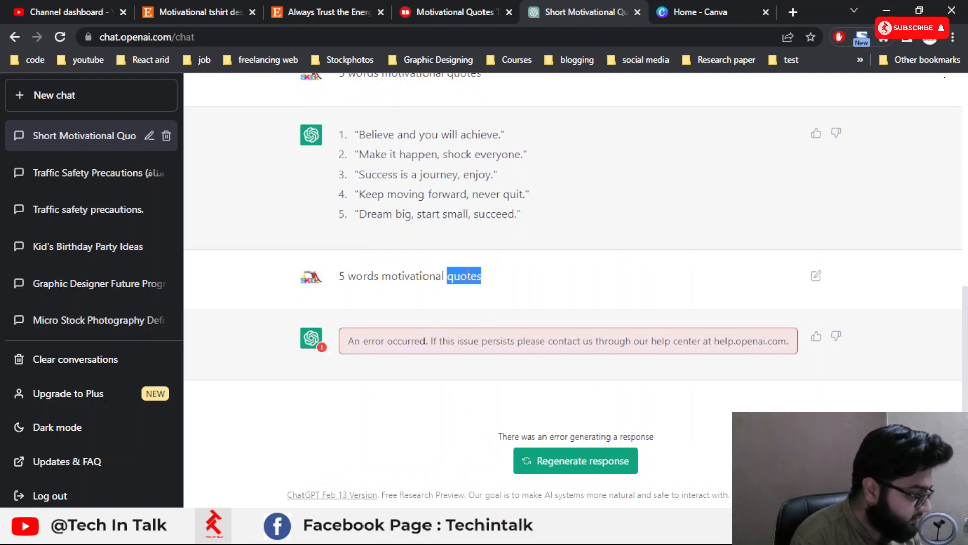
pyautogui.click(553, 463)
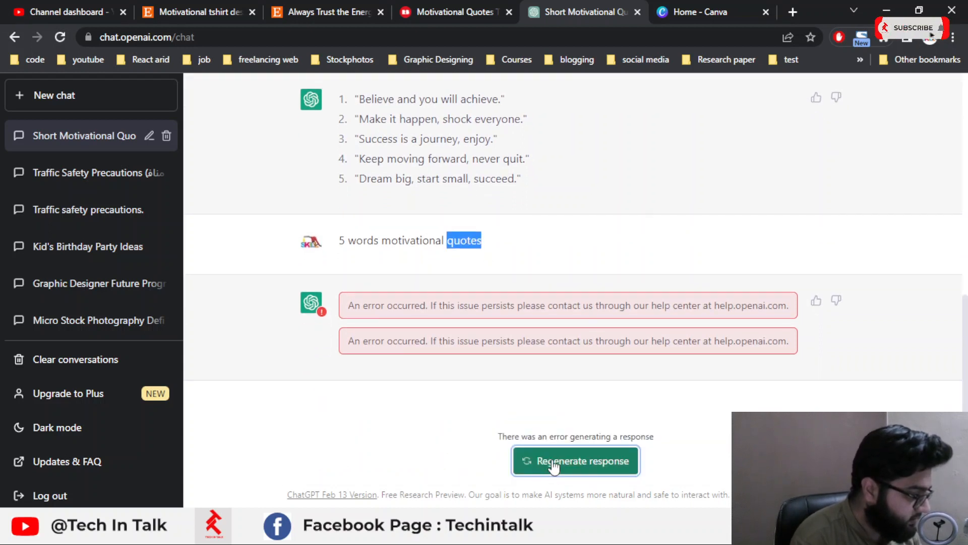
pyautogui.click(555, 464)
pyautogui.click(552, 432)
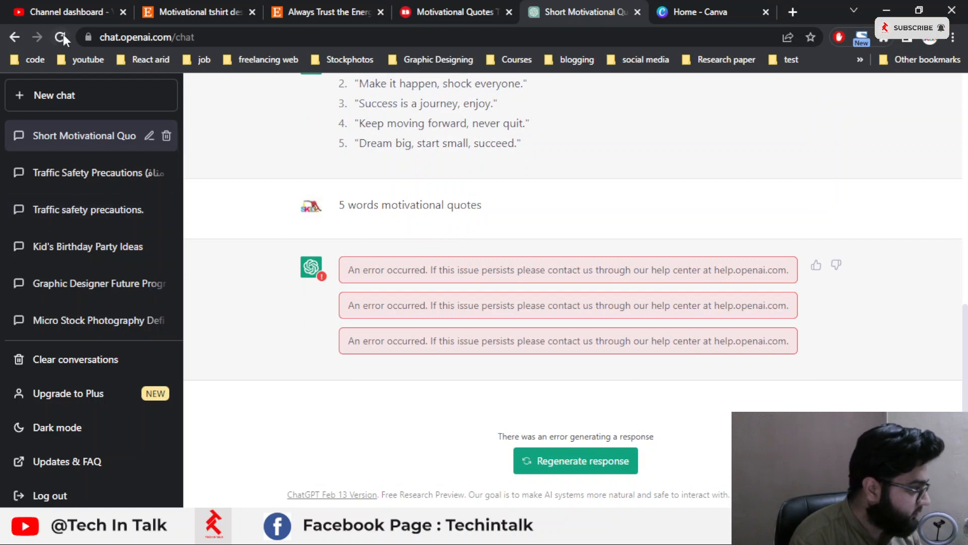
# Reload ChatGPT and send the prompt "5 words motivational qoute" in a new chat
pyautogui.click(62, 34)
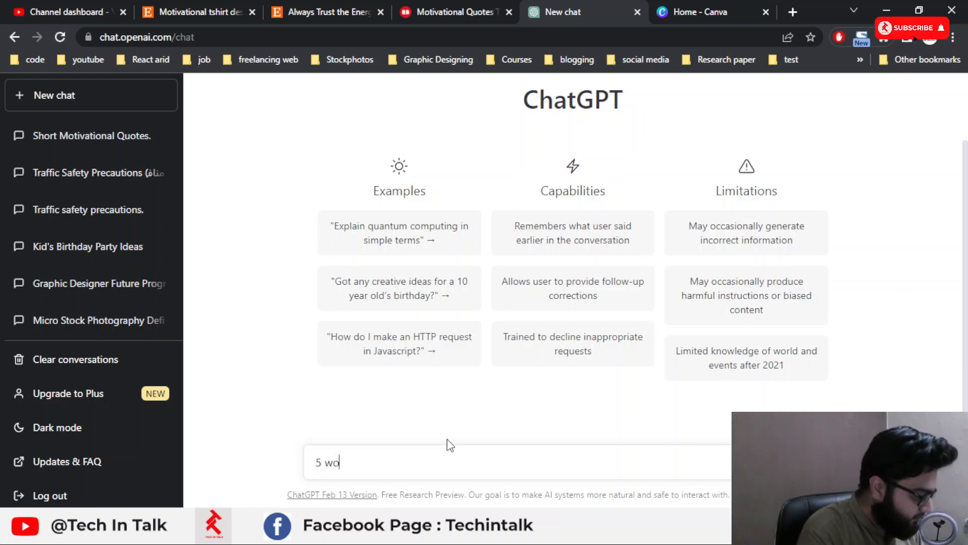
pyautogui.write('ds mot')
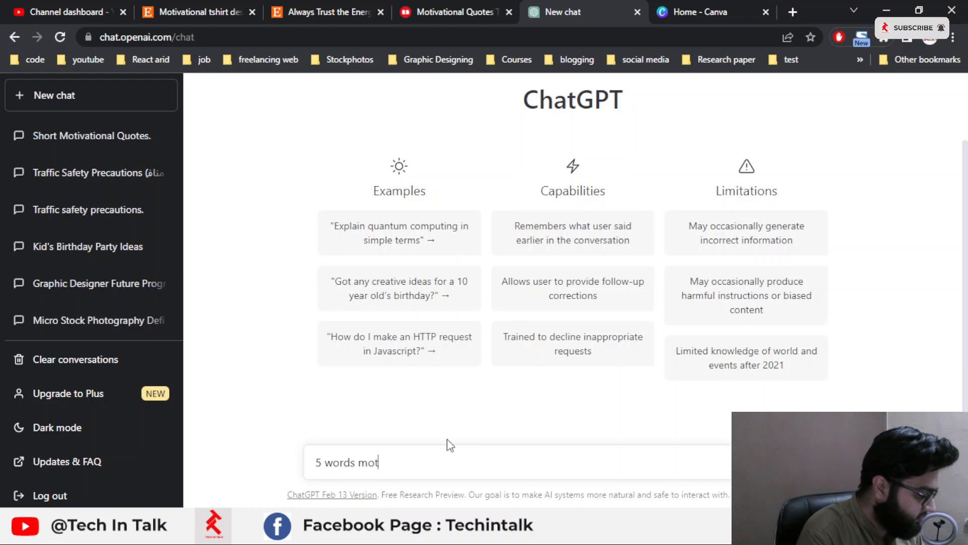
pyautogui.write('ivational qoute')
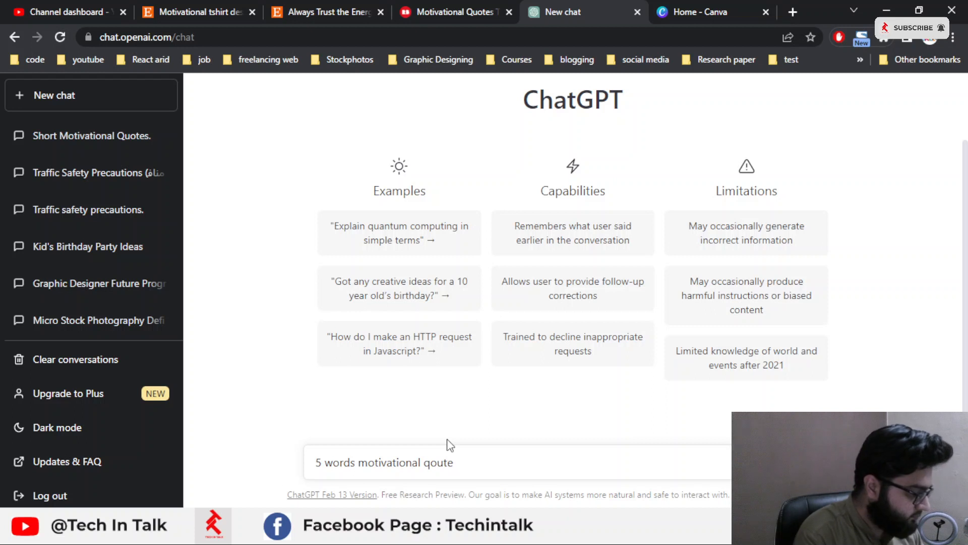
pyautogui.press('Return')
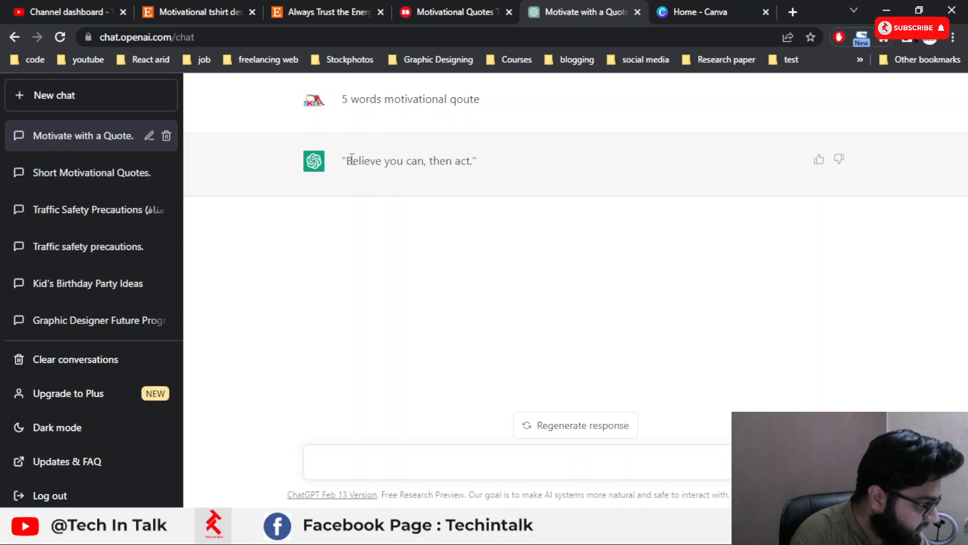
pyautogui.moveTo(345, 160); pyautogui.dragTo(492, 165)
pyautogui.click(433, 201)
pyautogui.click(539, 186)
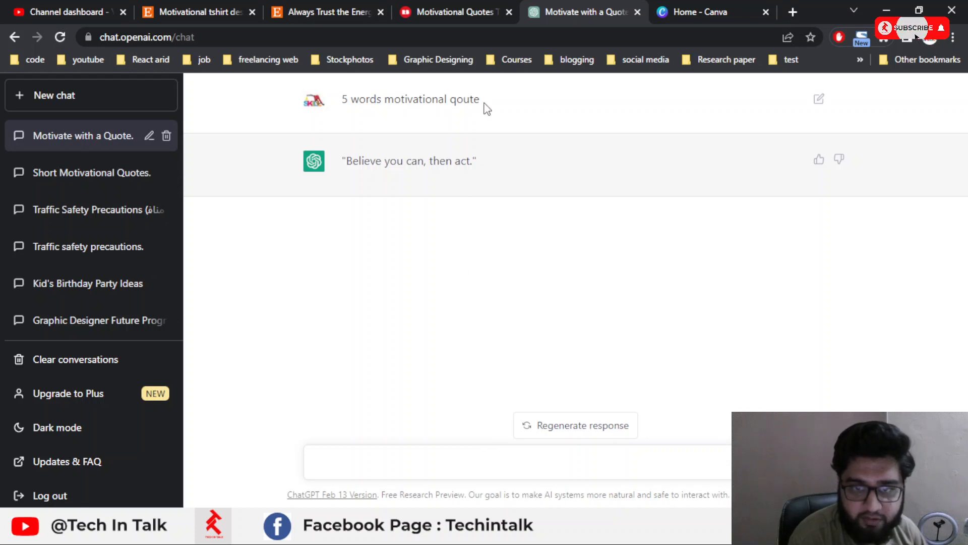
# Copy the "5 words motivational qoute" prompt from the conversation and send it again as a follow-up message
pyautogui.moveTo(483, 102); pyautogui.dragTo(315, 100)
pyautogui.doubleClick(362, 101)
pyautogui.click(362, 100)
pyautogui.hotkey('ctrl', 'c')
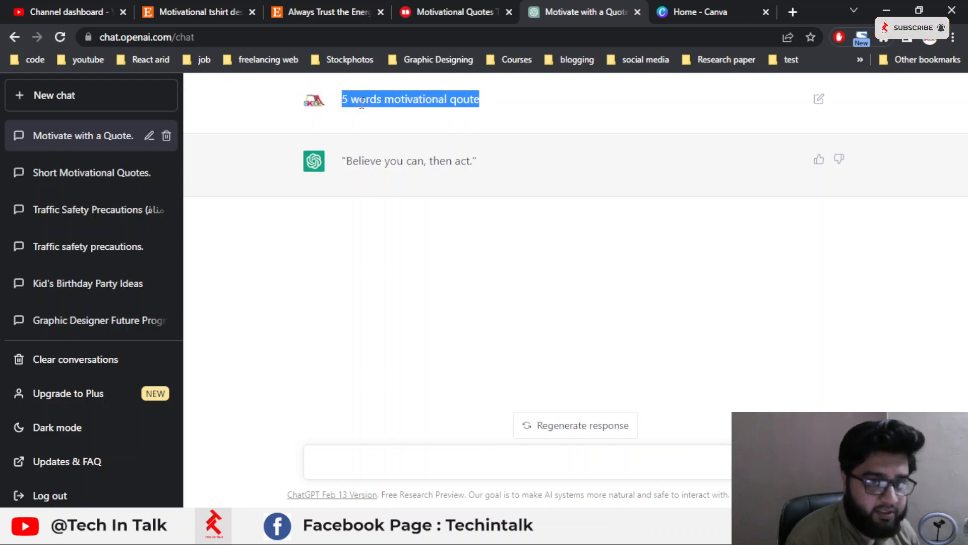
pyautogui.click(355, 463)
pyautogui.hotkey('ctrl', 'v')
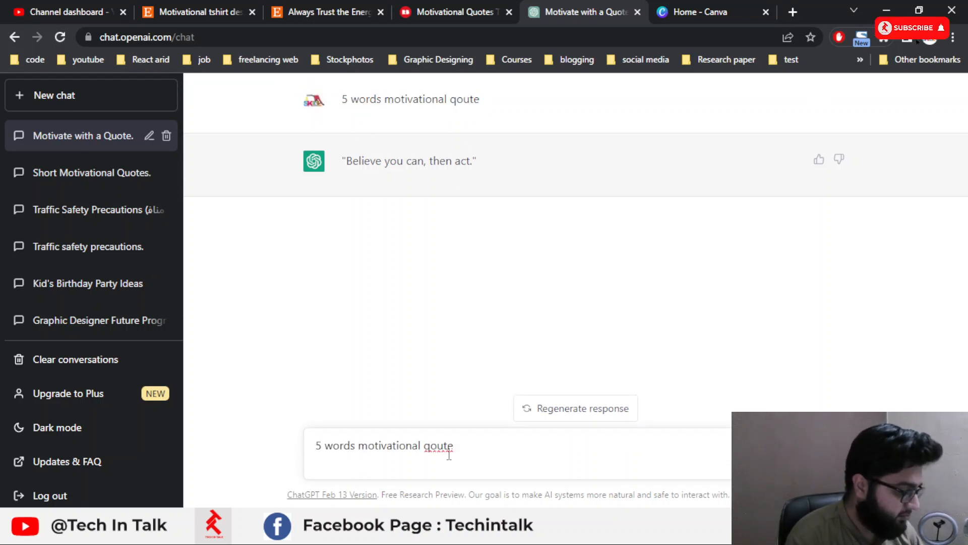
pyautogui.press('BackSpace')
pyautogui.press('Return')
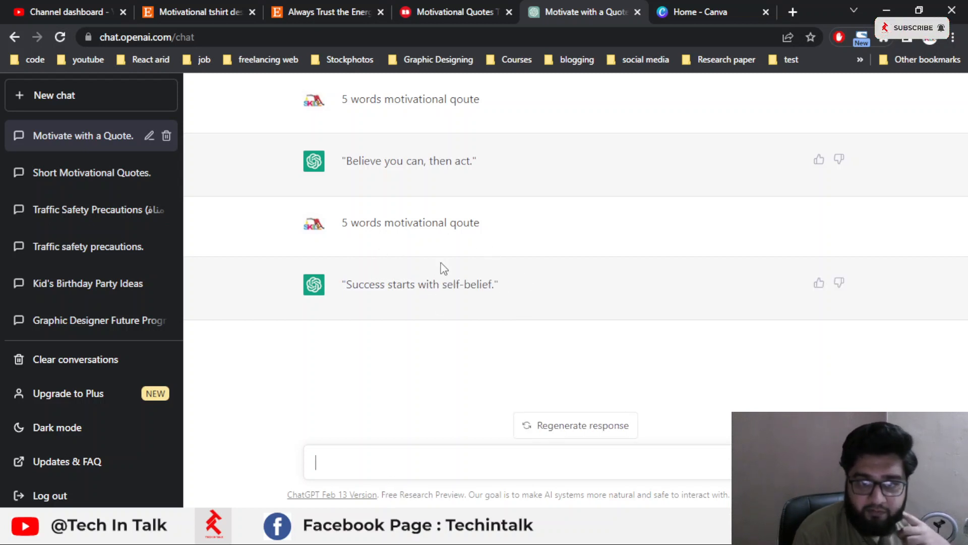
# Resend the copied prompt corrected to "5 words motivational quotes" and copy the quote "Make it happen, shock everyone" from the response
pyautogui.hotkey('ctrl', 'v')
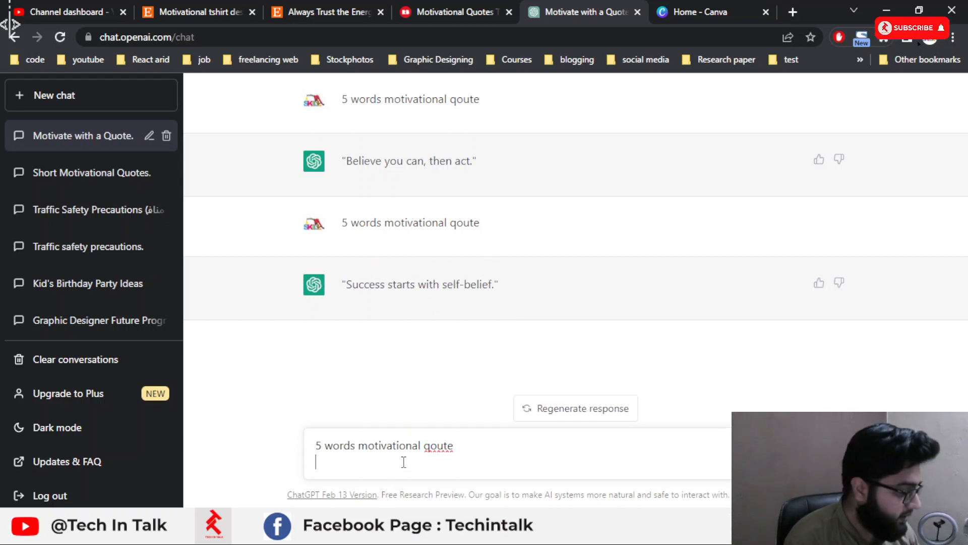
pyautogui.press('BackSpace')
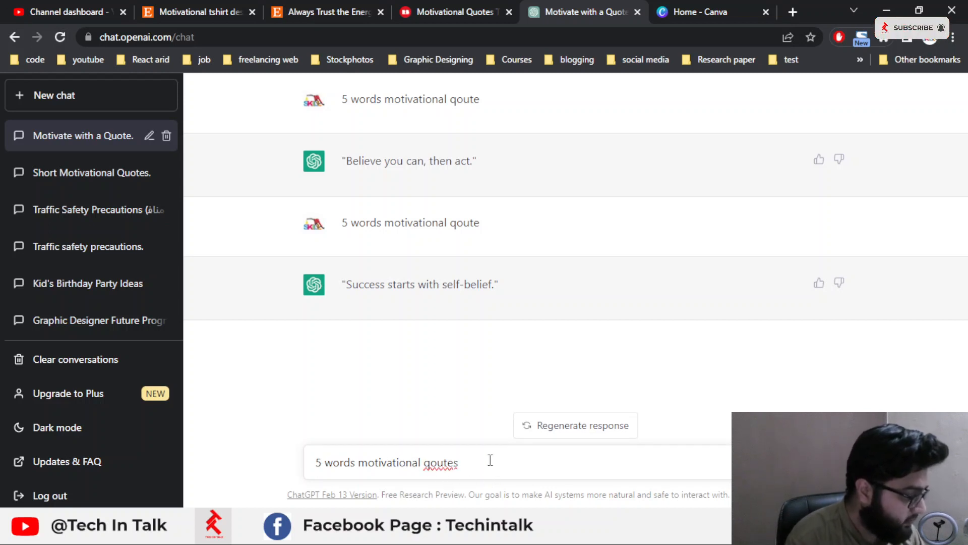
pyautogui.rightClick(453, 463)
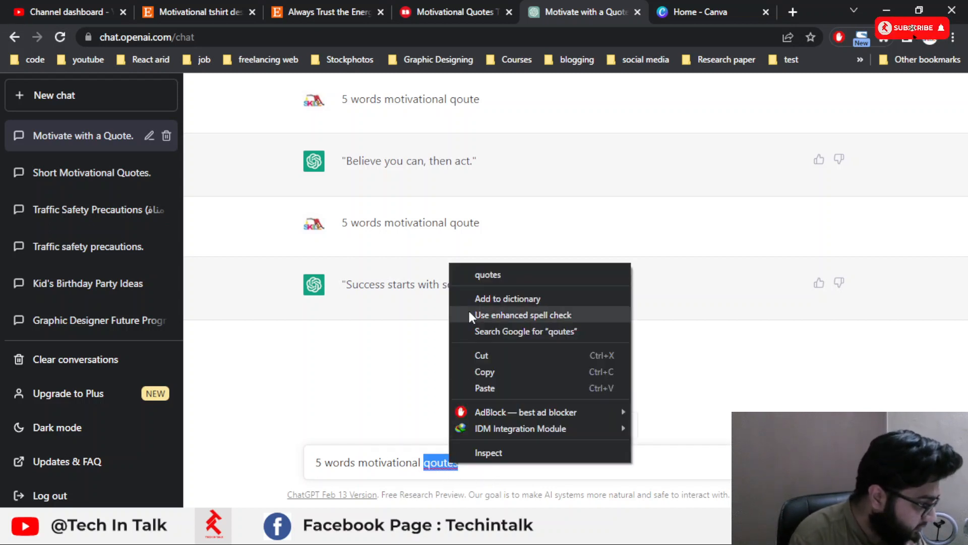
pyautogui.click(484, 273)
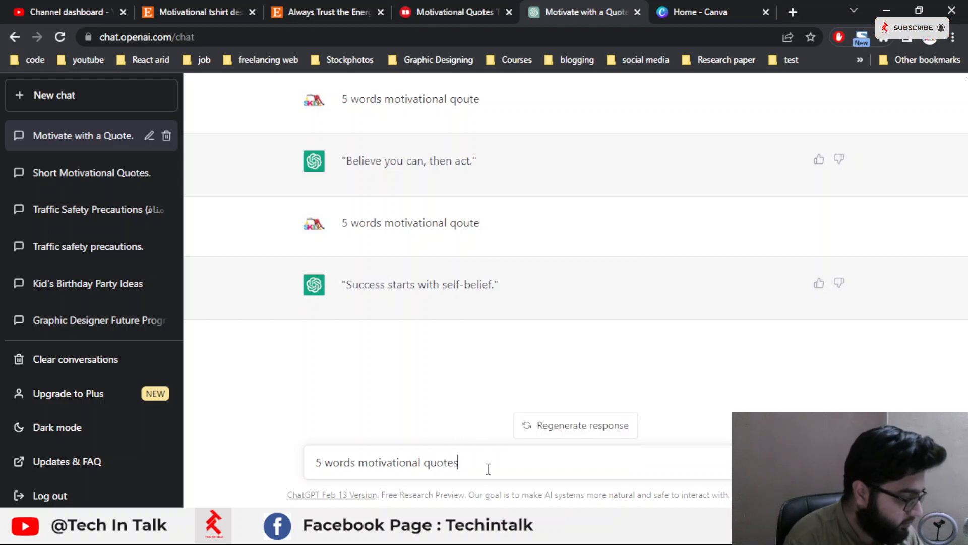
pyautogui.press('Return')
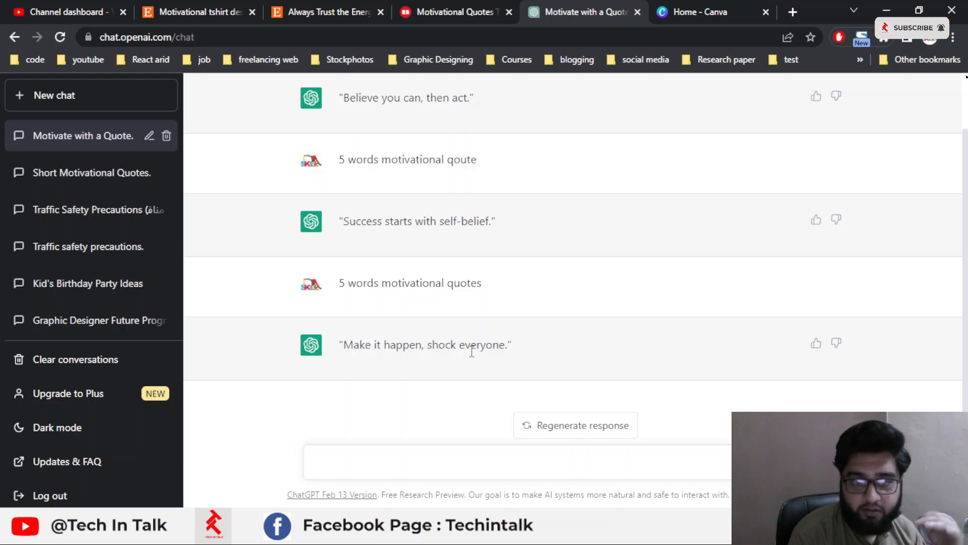
pyautogui.moveTo(343, 347); pyautogui.dragTo(491, 350)
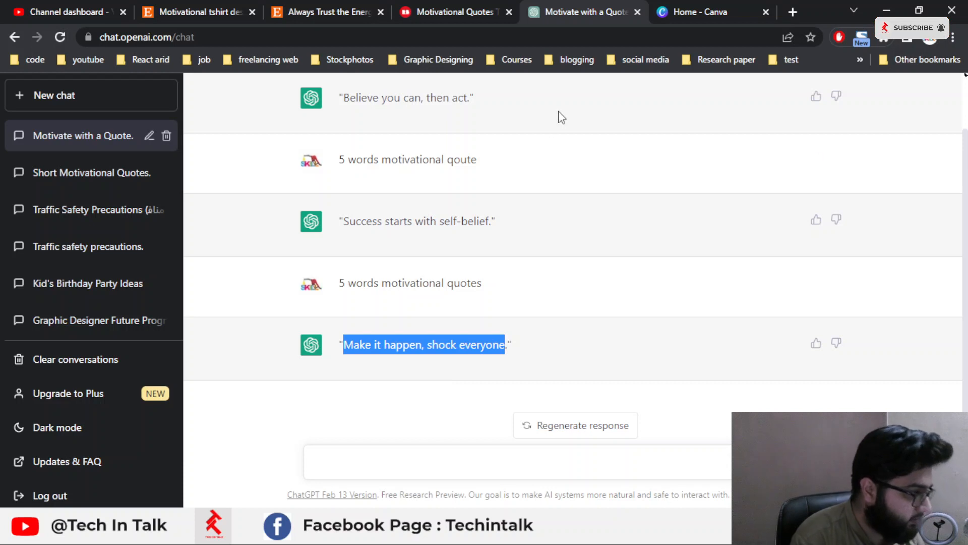
# Switch to Canva, search for "t shi" and open the T-Shirt templates
pyautogui.click(726, 10)
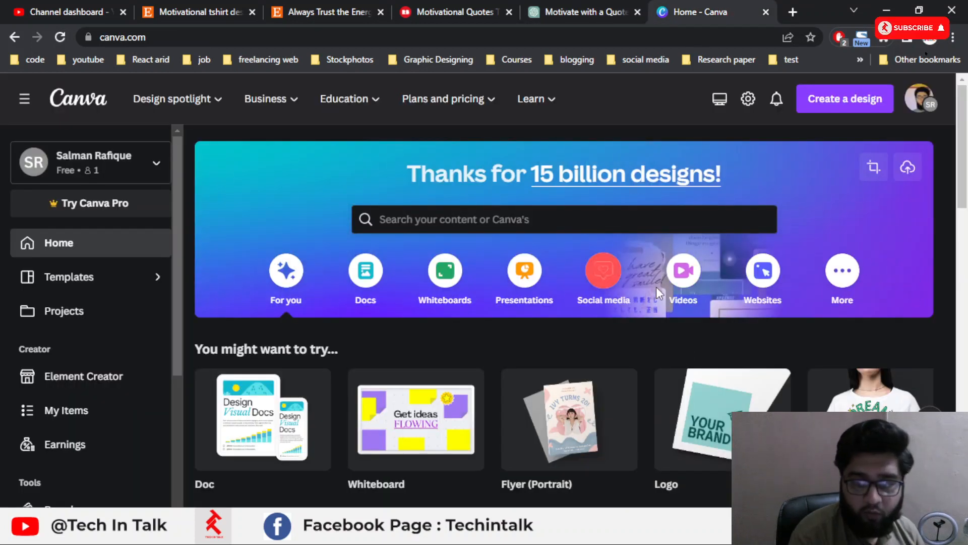
pyautogui.click(460, 219)
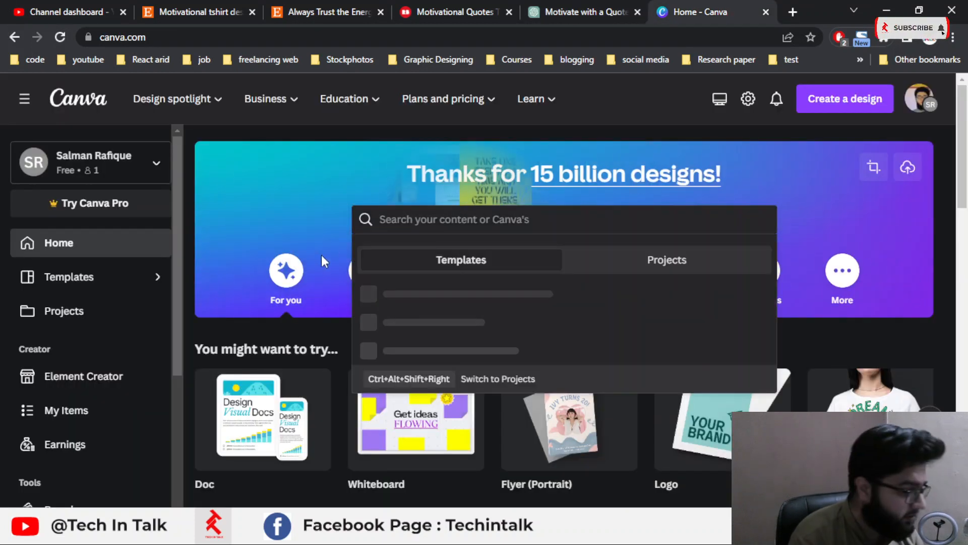
pyautogui.click(202, 323)
pyautogui.scroll(-2, 429, 295)
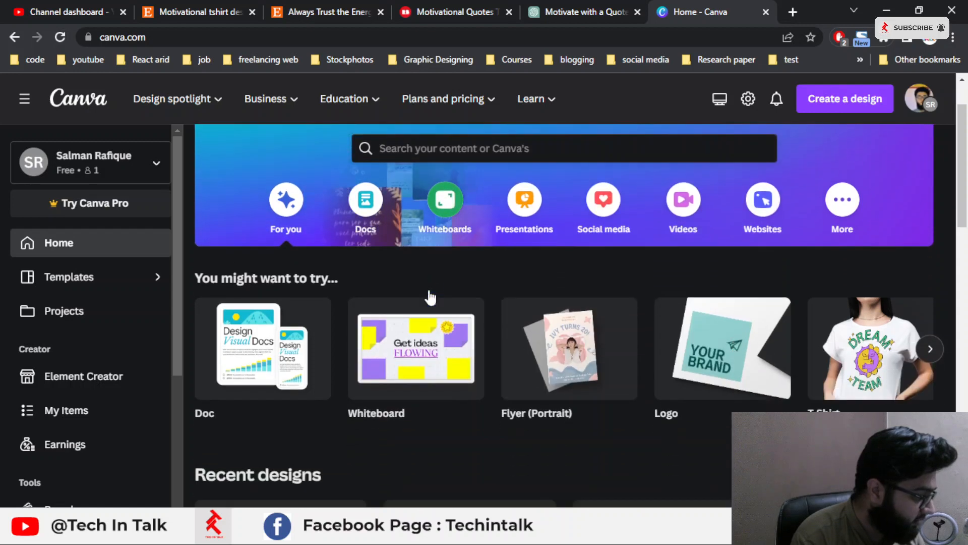
pyautogui.scroll(-2, 430, 298)
pyautogui.scroll(4, 462, 190)
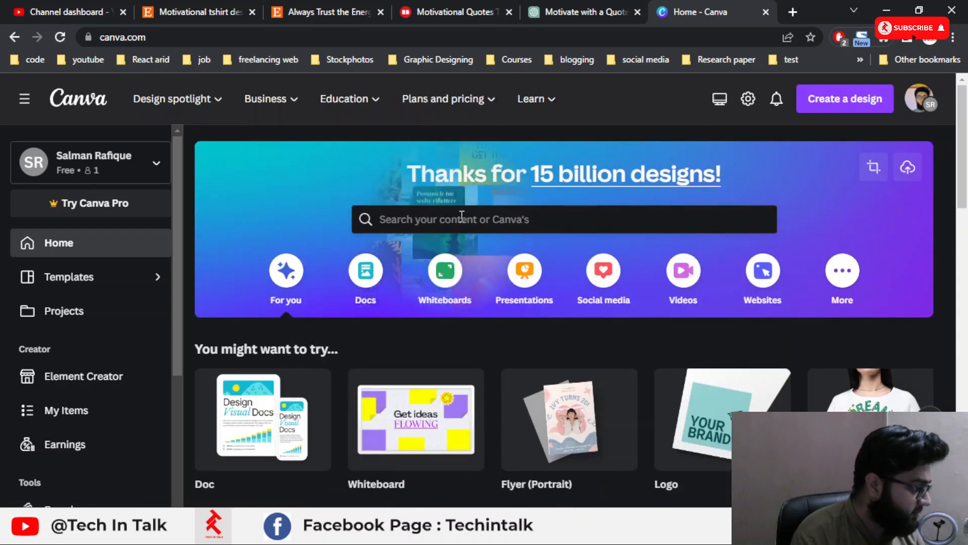
pyautogui.click(462, 217)
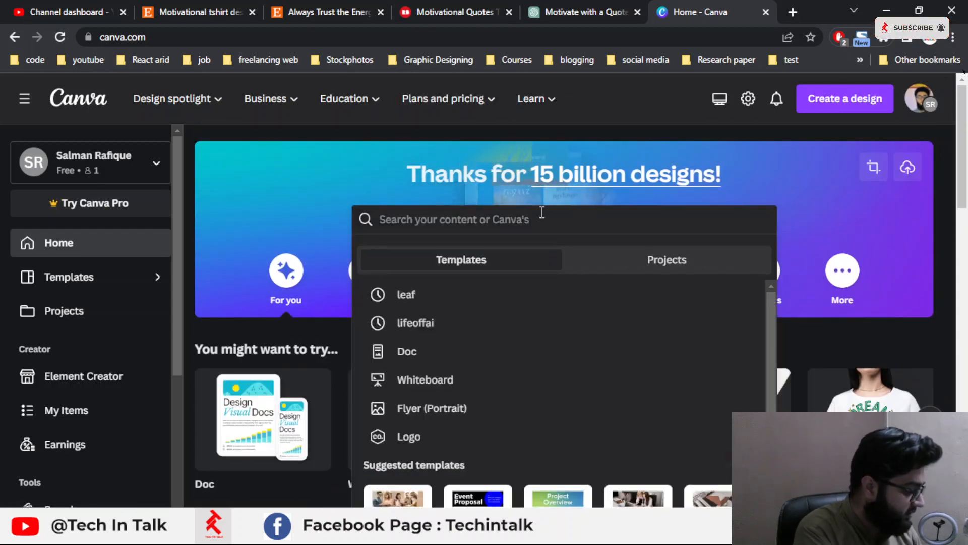
pyautogui.write('t shi')
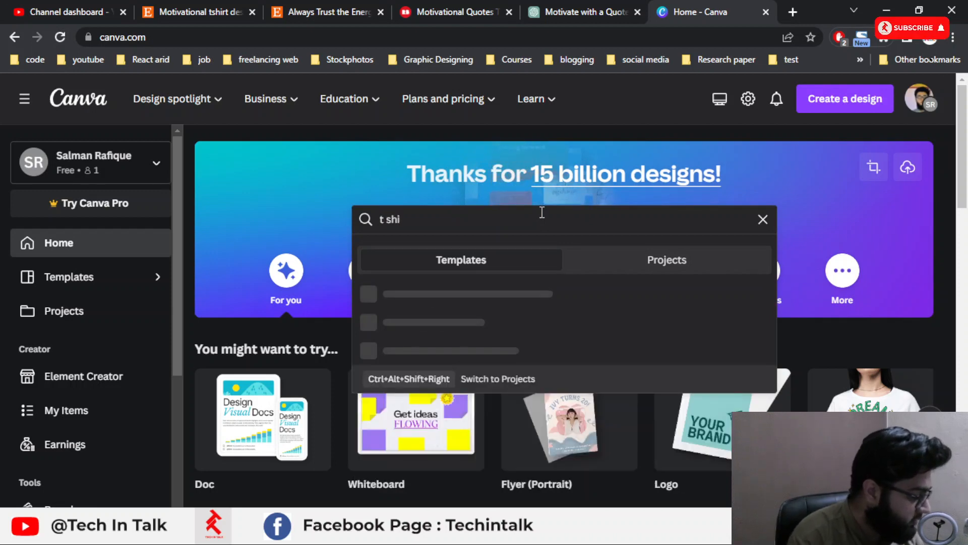
pyautogui.click(448, 378)
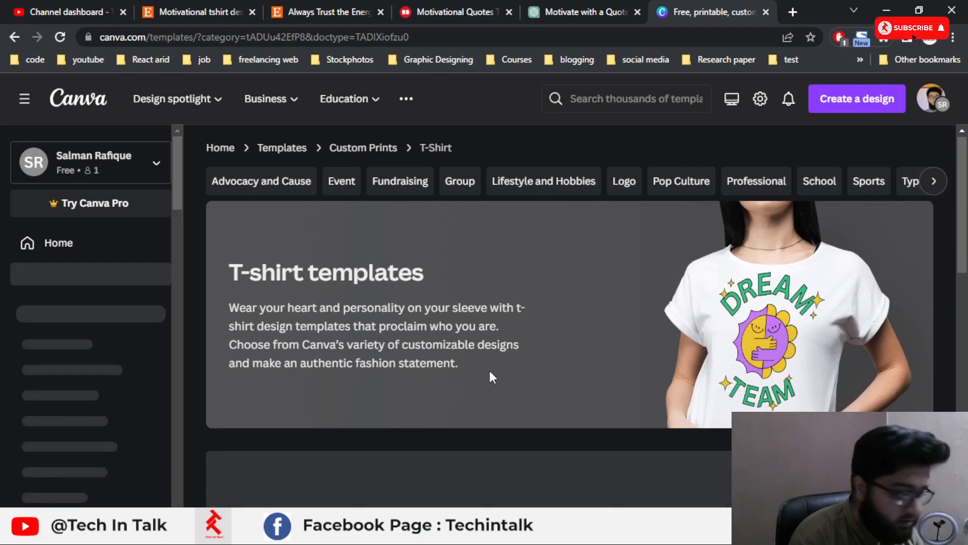
# Examine the T-shirt templates for text-based typography designs suited to a short motivational quote
pyautogui.scroll(-8, 489, 369)
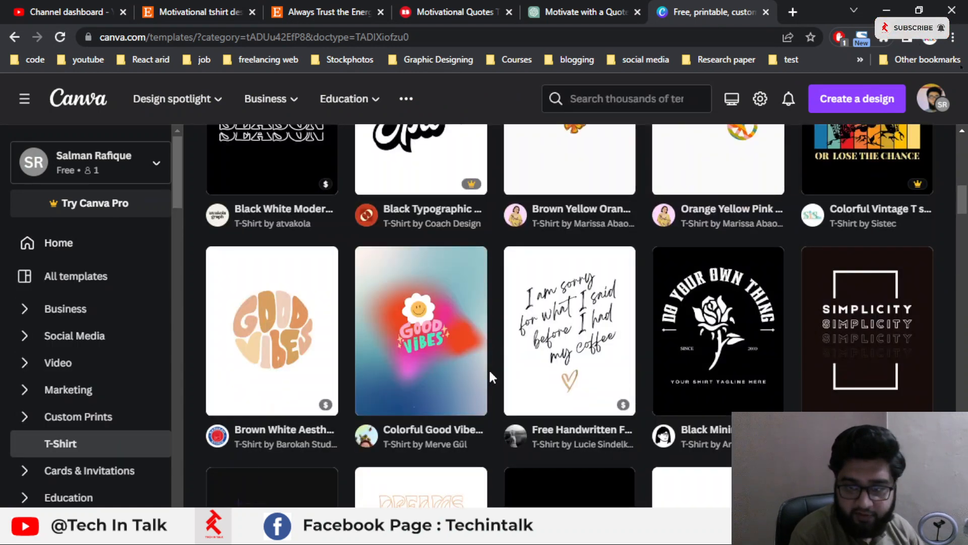
pyautogui.scroll(3, 491, 374)
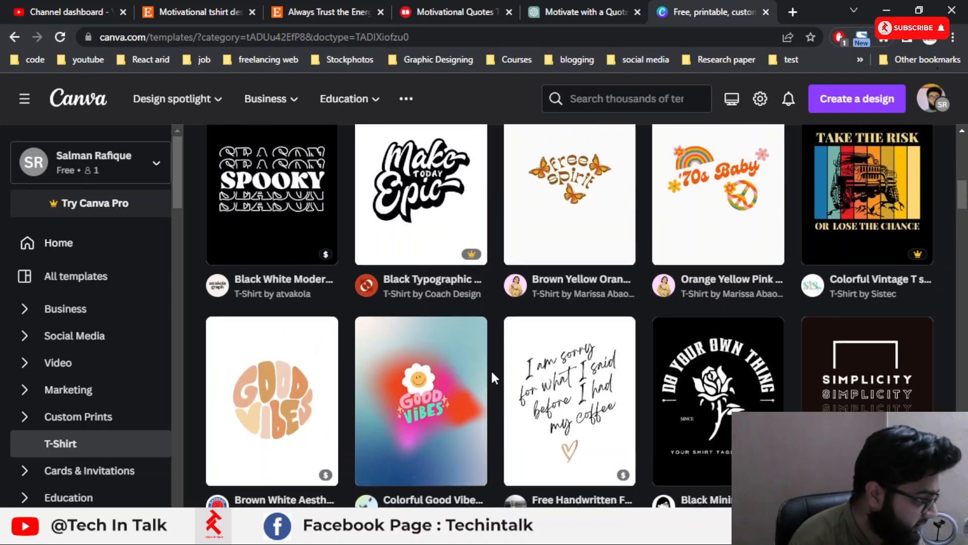
pyautogui.scroll(7, 491, 372)
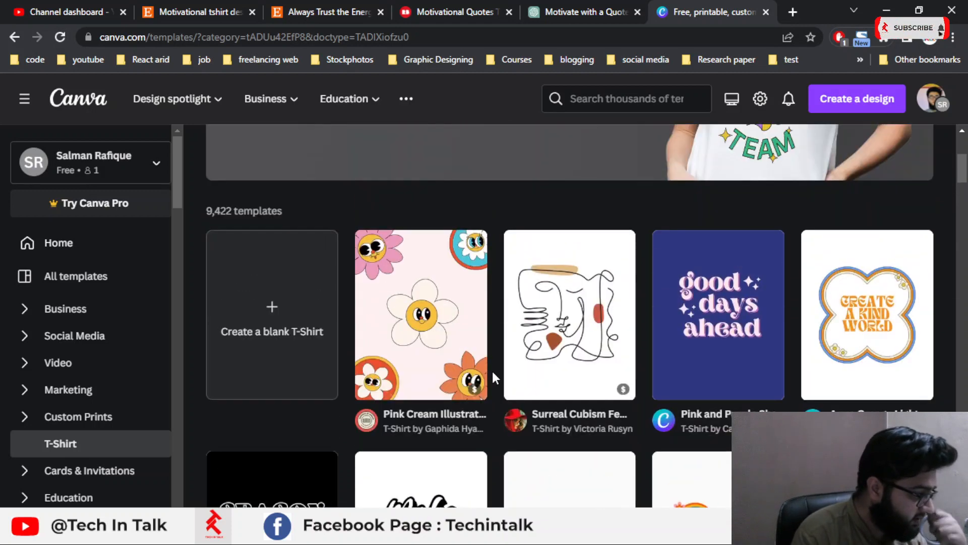
pyautogui.scroll(-8, 493, 373)
pyautogui.scroll(-5, 493, 377)
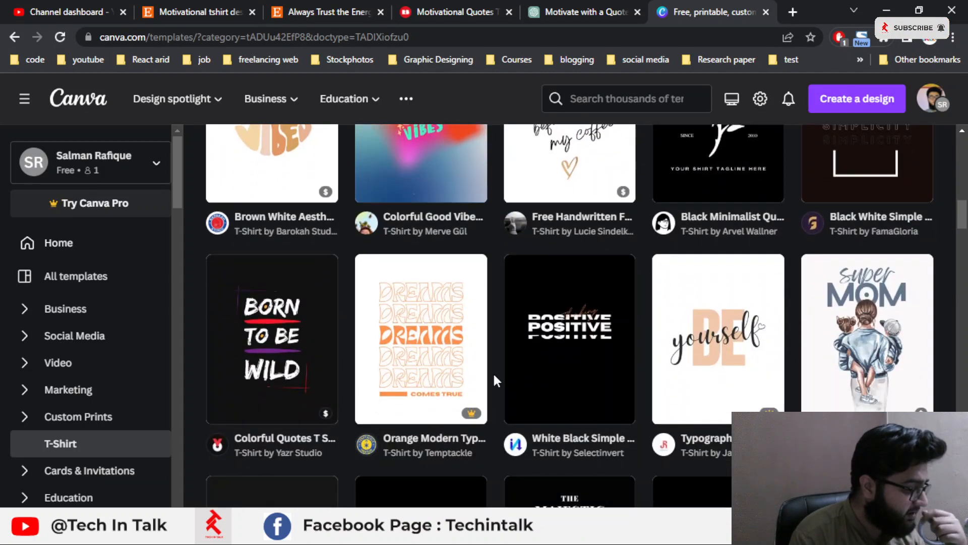
pyautogui.scroll(-7, 495, 376)
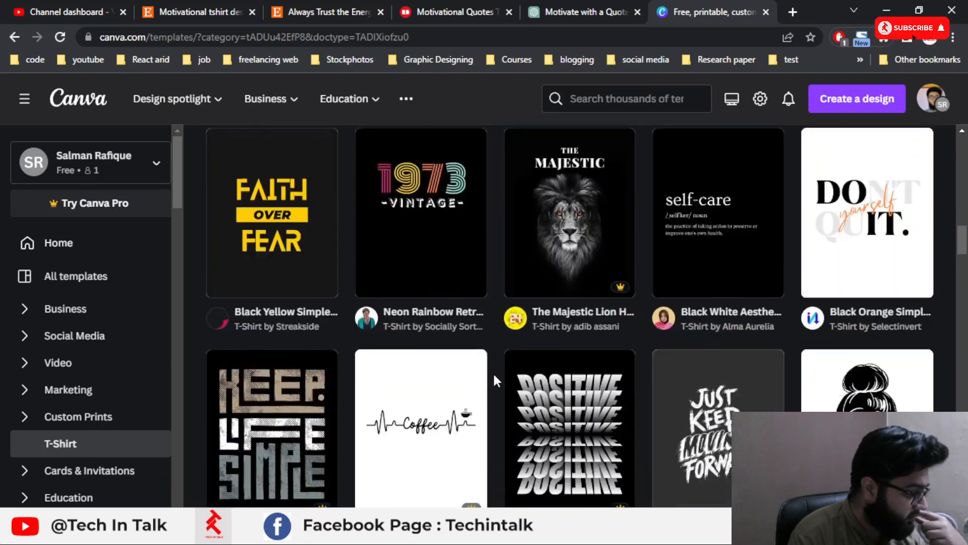
pyautogui.scroll(-7, 494, 376)
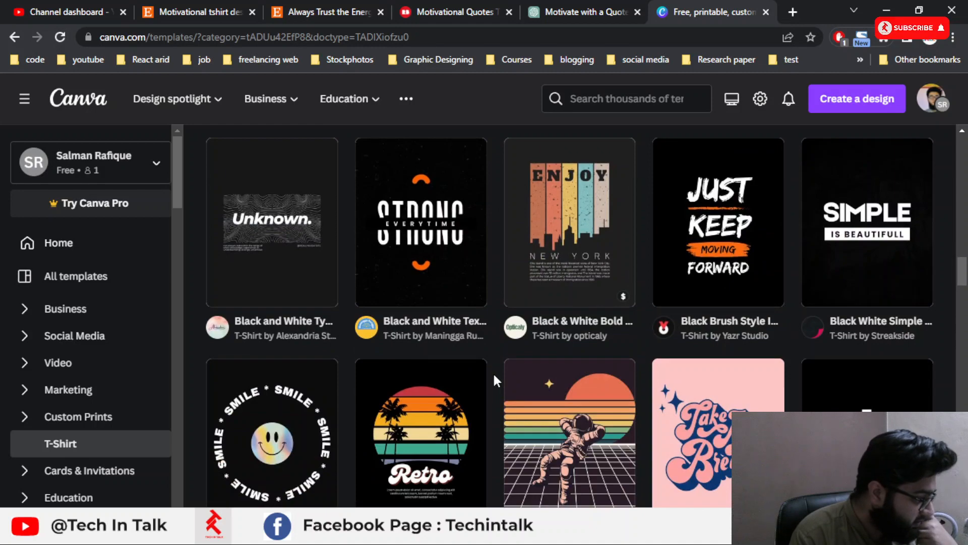
pyautogui.scroll(-4, 493, 379)
pyautogui.scroll(-2, 494, 378)
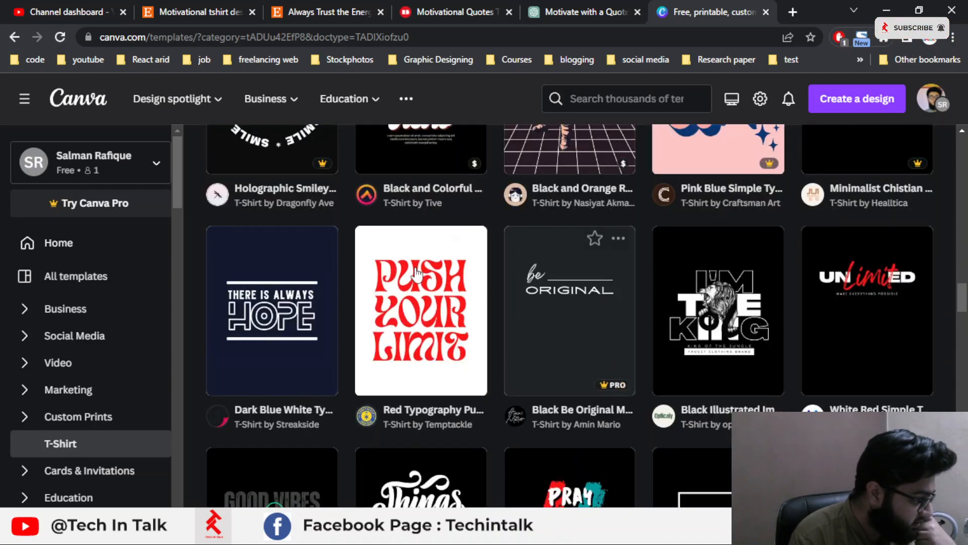
pyautogui.scroll(-3, 427, 319)
pyautogui.scroll(2, 428, 319)
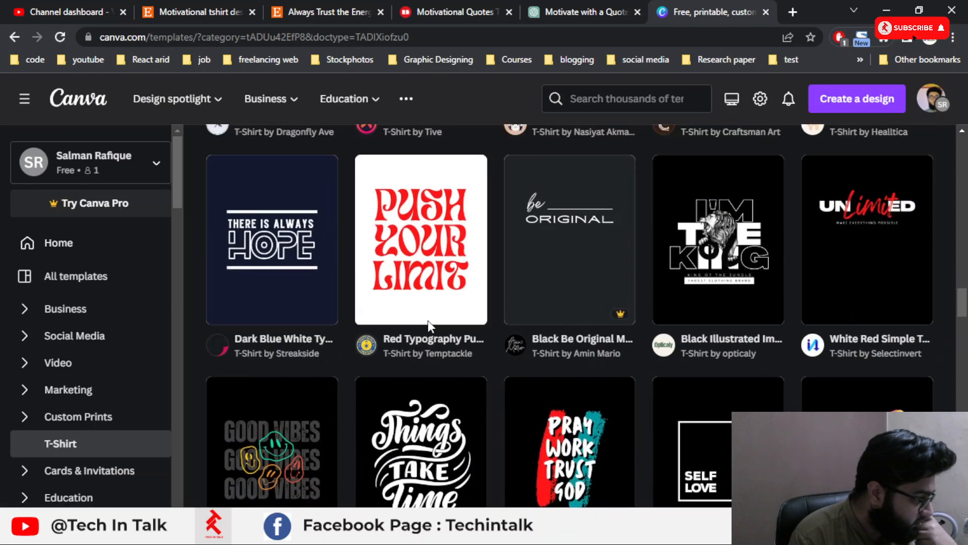
# Open the "Dark Blue White Typography Hope T-shirt" template for customizing
pyautogui.click(267, 264)
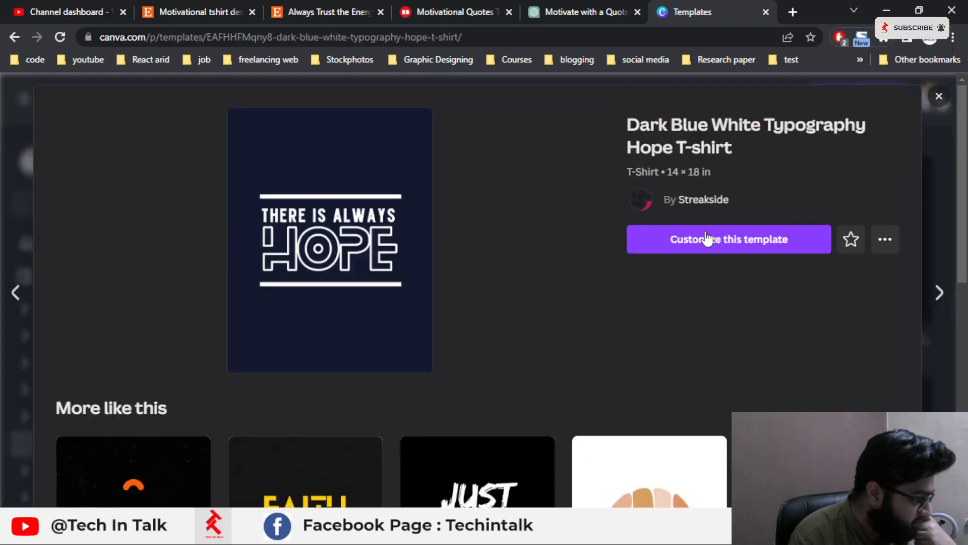
pyautogui.click(701, 249)
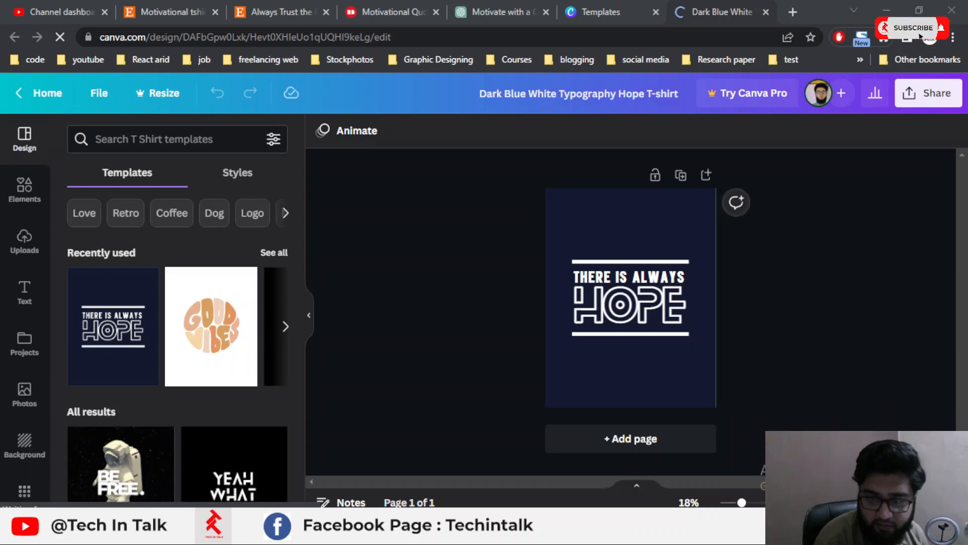
# Insert the copied quote in the "THERE IS ALWAYS" line and cut everything following "MAKE IT HAPPEN,"
pyautogui.click(624, 285)
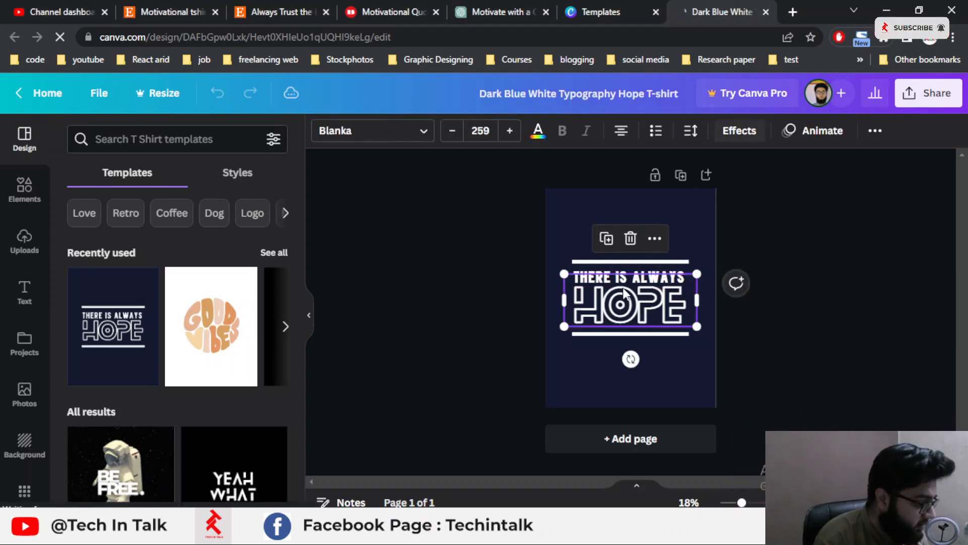
pyautogui.click(624, 284)
pyautogui.click(624, 282)
pyautogui.click(625, 281)
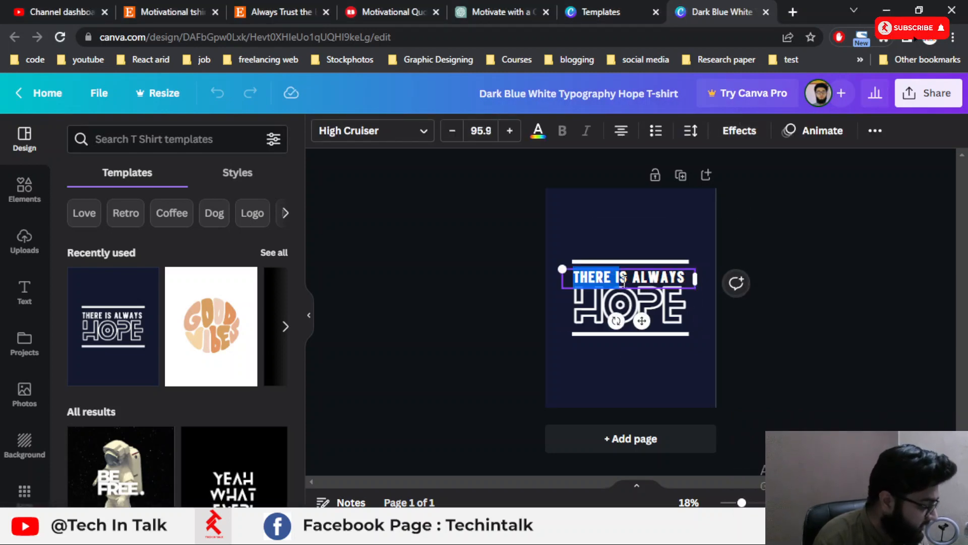
pyautogui.write('MAKE IT HAPPEN, SHOCK EVERYONE')
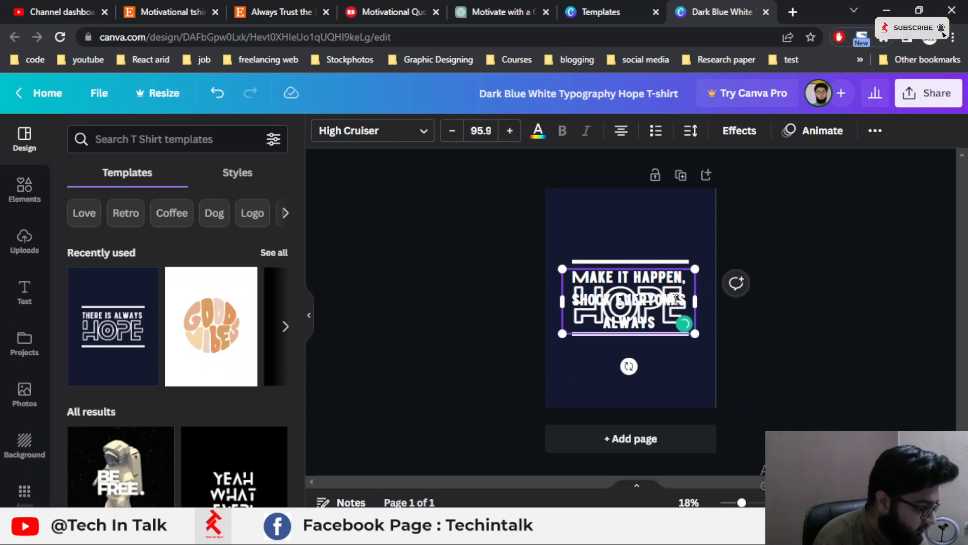
pyautogui.moveTo(619, 304); pyautogui.dragTo(562, 301)
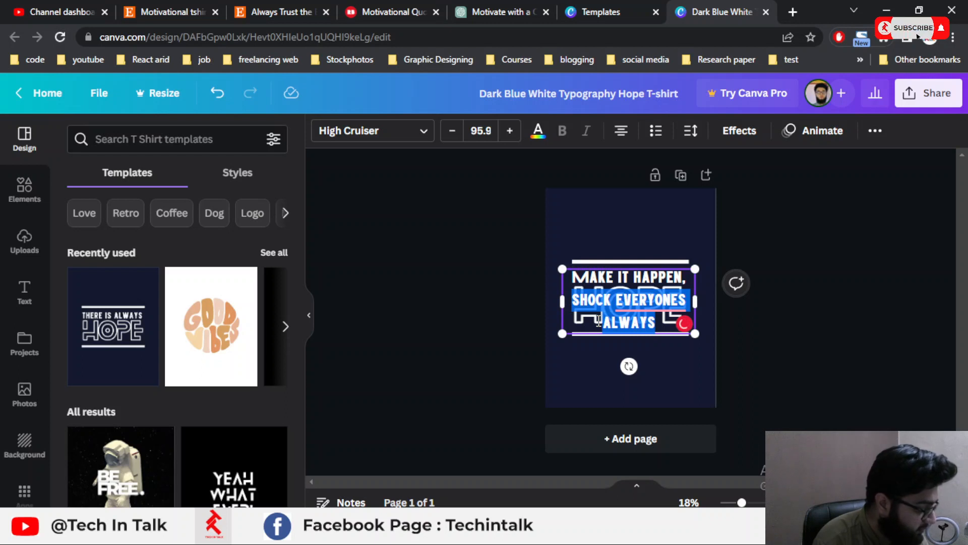
pyautogui.press('BackSpace')
# Remove the trailing comma from the "MAKE IT HAPPEN," line
pyautogui.click(626, 264)
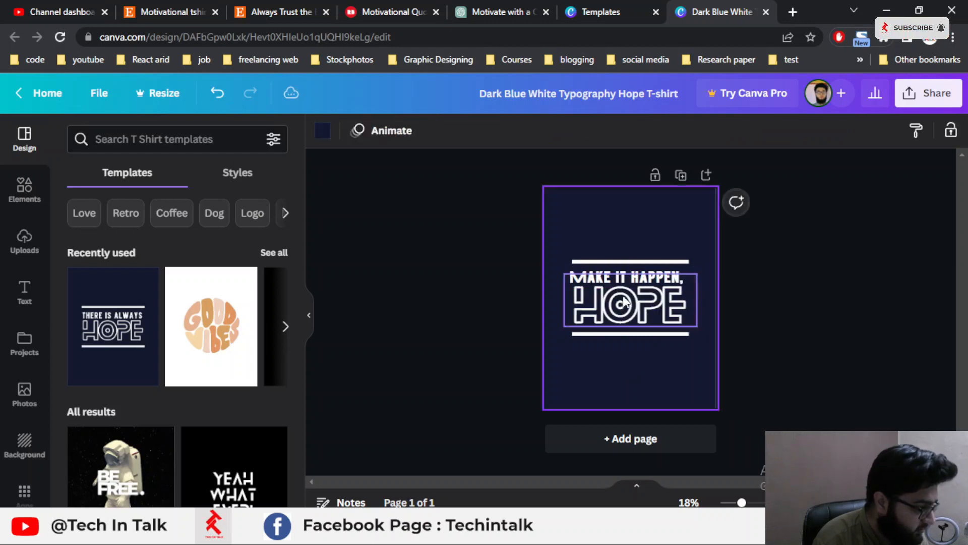
pyautogui.click(687, 283)
pyautogui.click(681, 279)
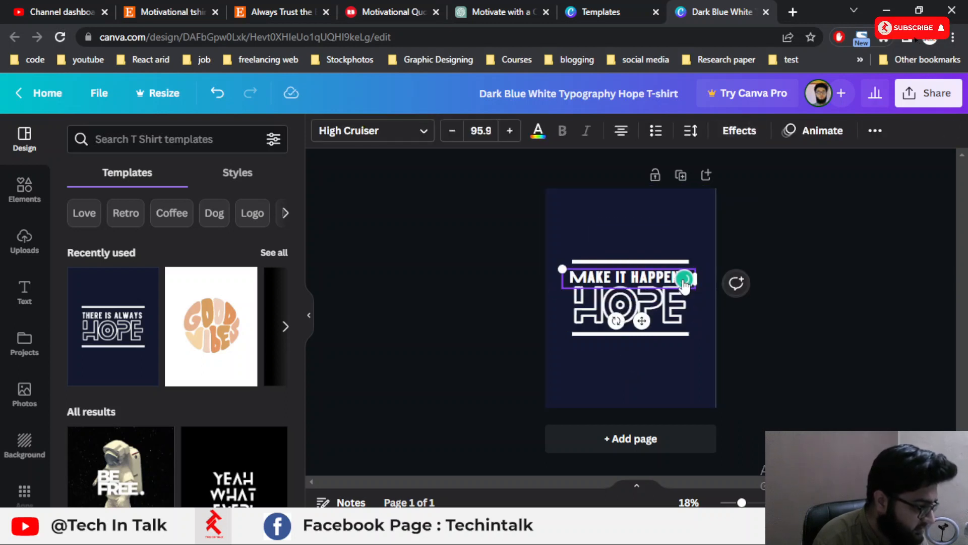
pyautogui.click(685, 287)
pyautogui.click(685, 281)
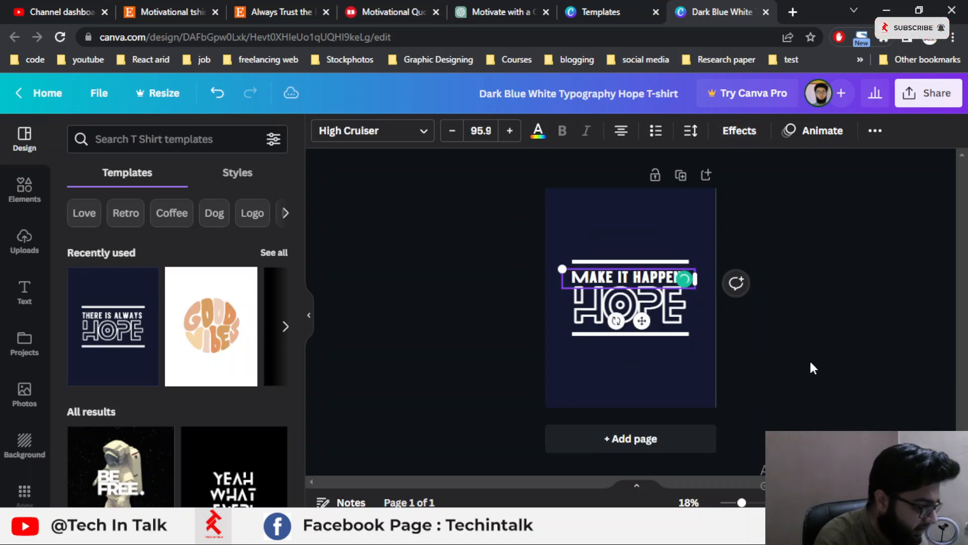
# Replace the word "HOPE" with the cut text "SHOCK EVERYONES ALWAYS"
pyautogui.click(655, 304)
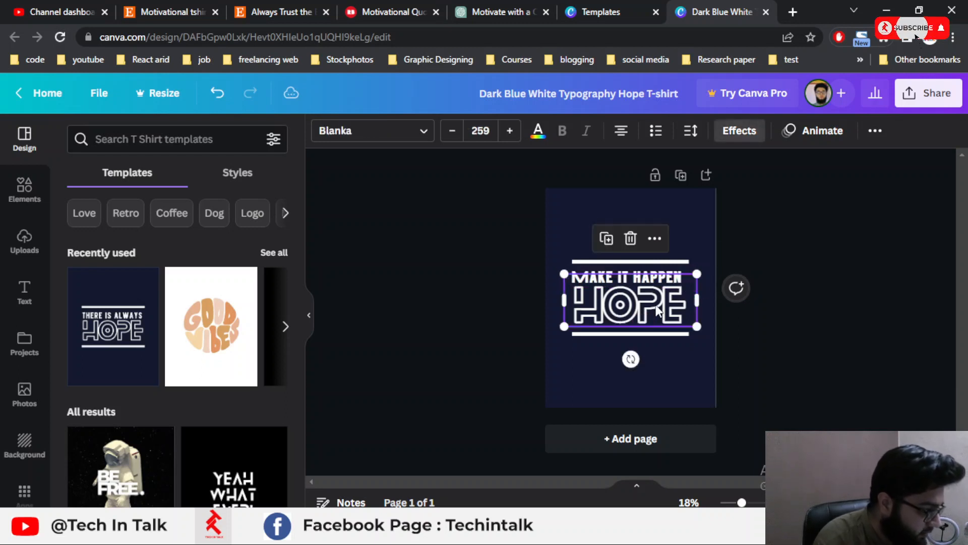
pyautogui.doubleClick(657, 304)
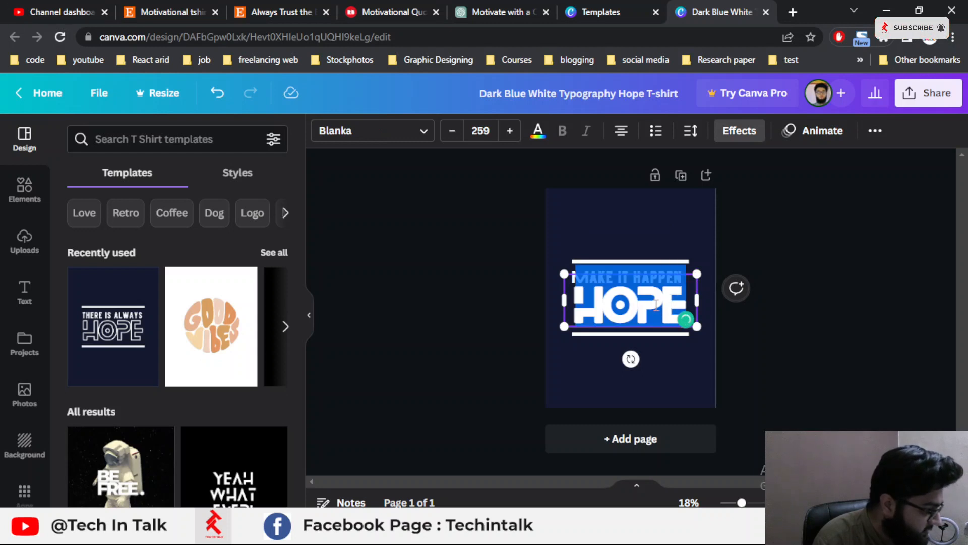
pyautogui.write('SHOCK EVERYONE')
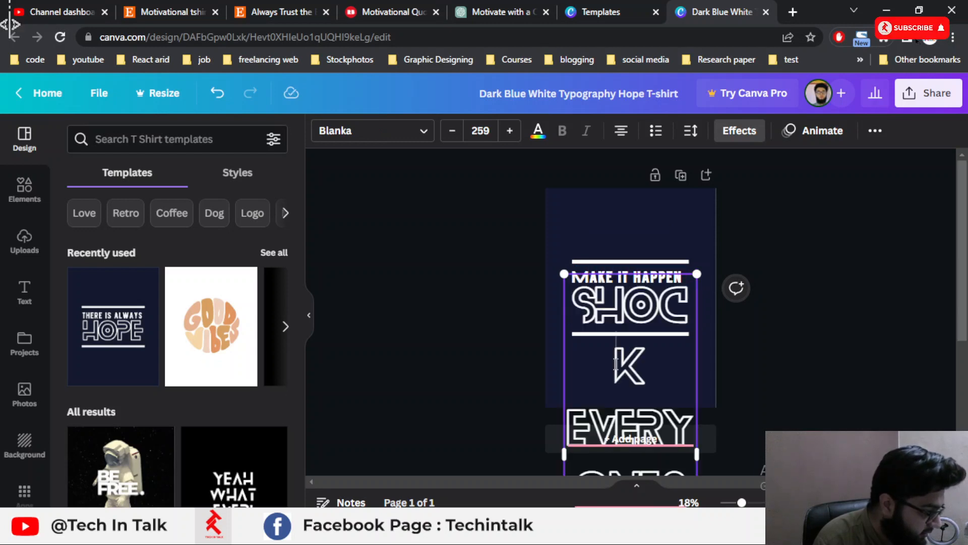
# Set the font size of the "SHOCK EVERYONES ALWAYS" text to 100
pyautogui.click(453, 142)
pyautogui.click(453, 141)
pyautogui.click(453, 141)
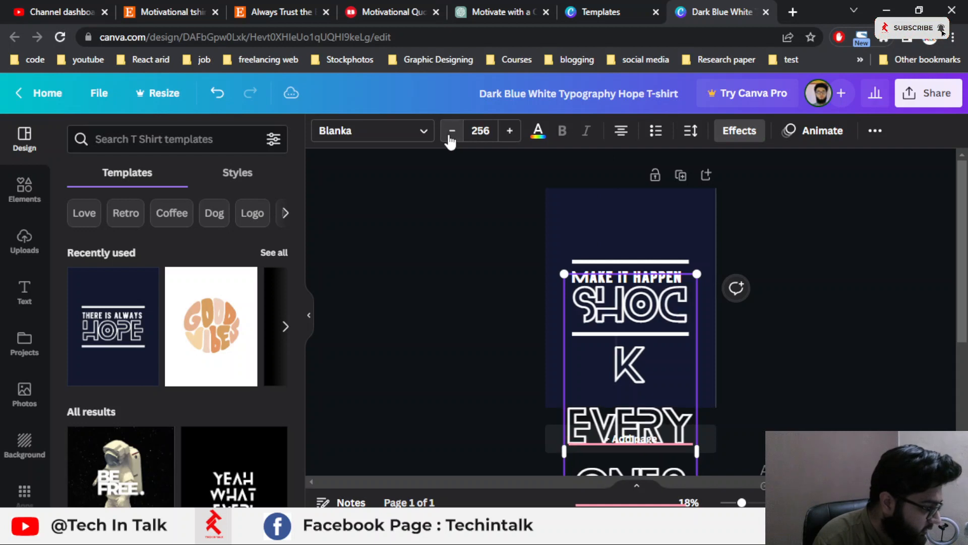
pyautogui.click(453, 141)
pyautogui.click(451, 142)
pyautogui.click(451, 141)
pyautogui.click(450, 141)
pyautogui.click(451, 142)
pyautogui.click(451, 141)
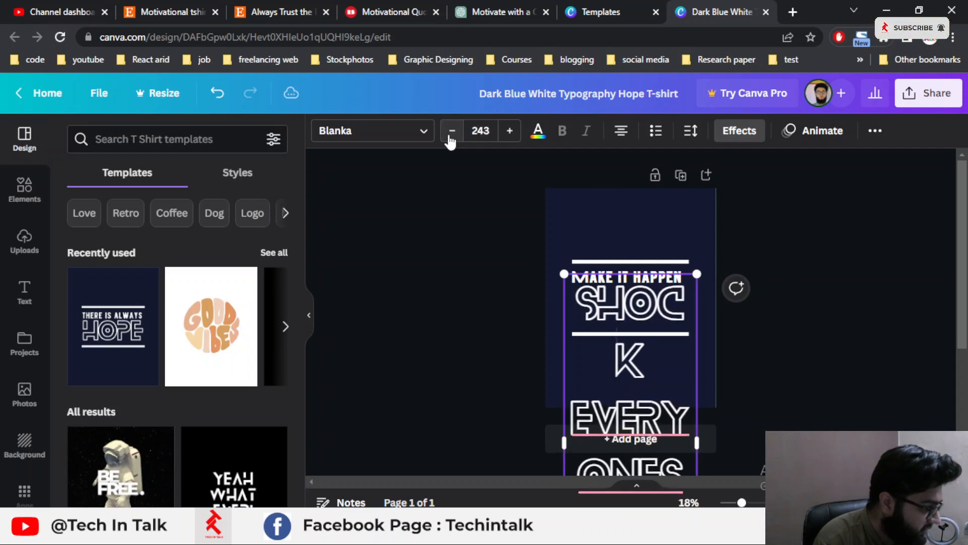
pyautogui.click(451, 141)
pyautogui.click(451, 141)
pyautogui.click(452, 141)
pyautogui.click(451, 142)
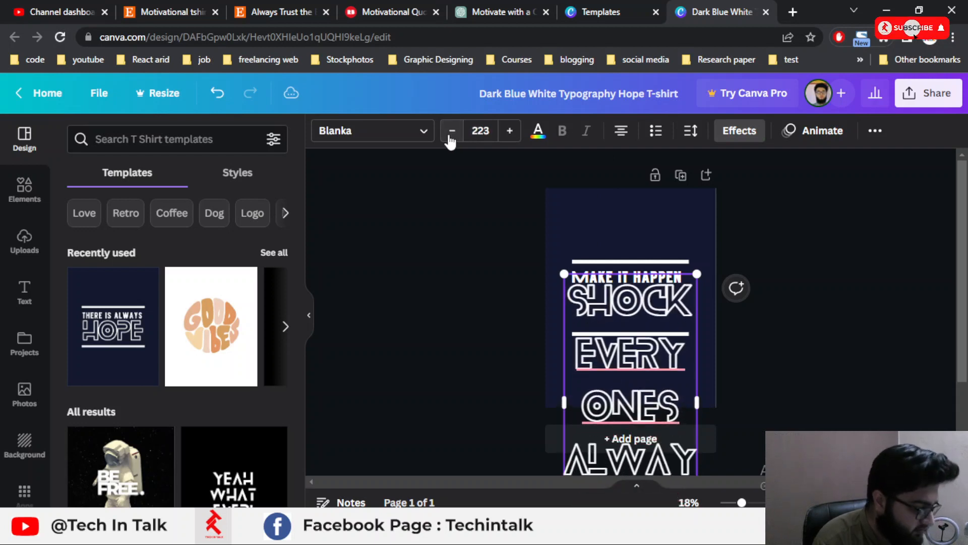
pyautogui.click(452, 141)
pyautogui.click(451, 142)
pyautogui.click(451, 141)
pyautogui.click(452, 141)
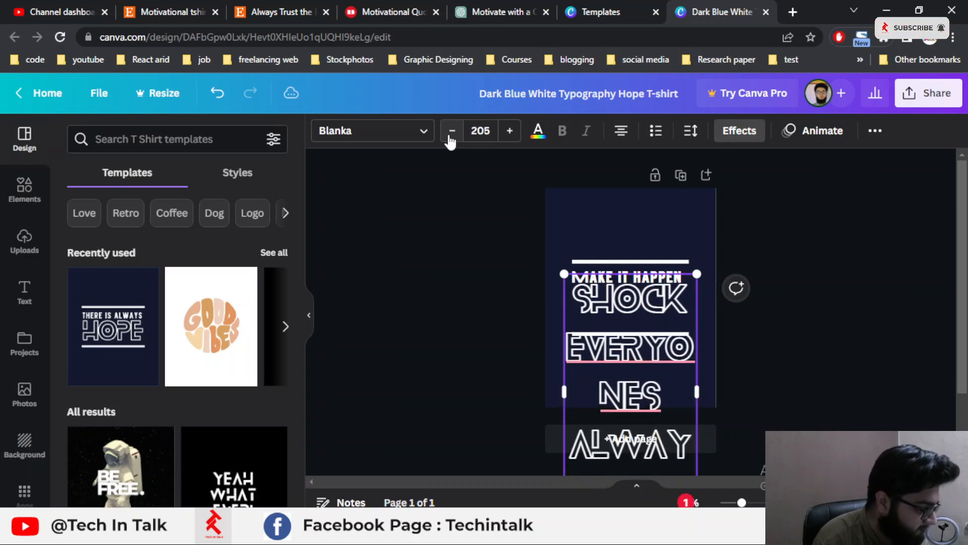
pyautogui.click(451, 141)
pyautogui.click(452, 141)
pyautogui.click(452, 142)
pyautogui.click(451, 142)
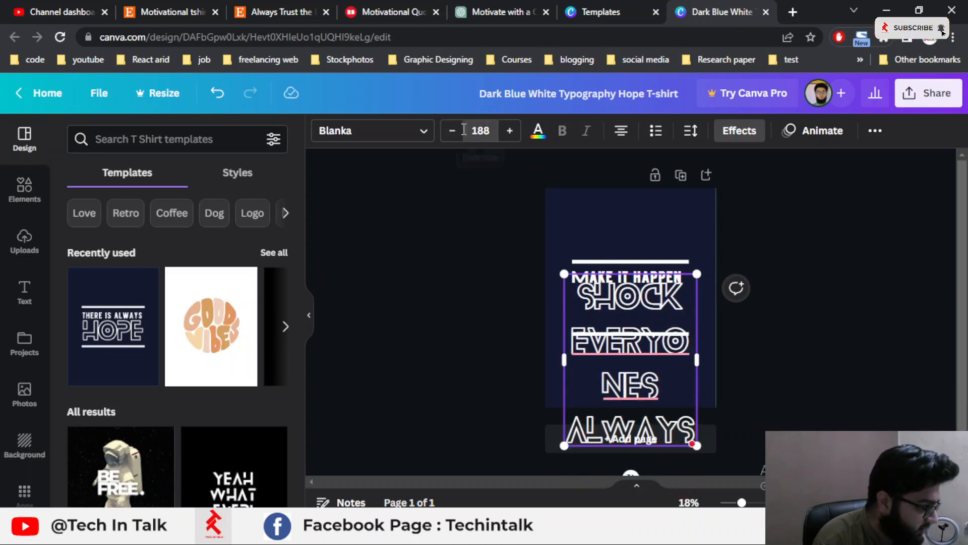
pyautogui.click(451, 134)
pyautogui.click(485, 134)
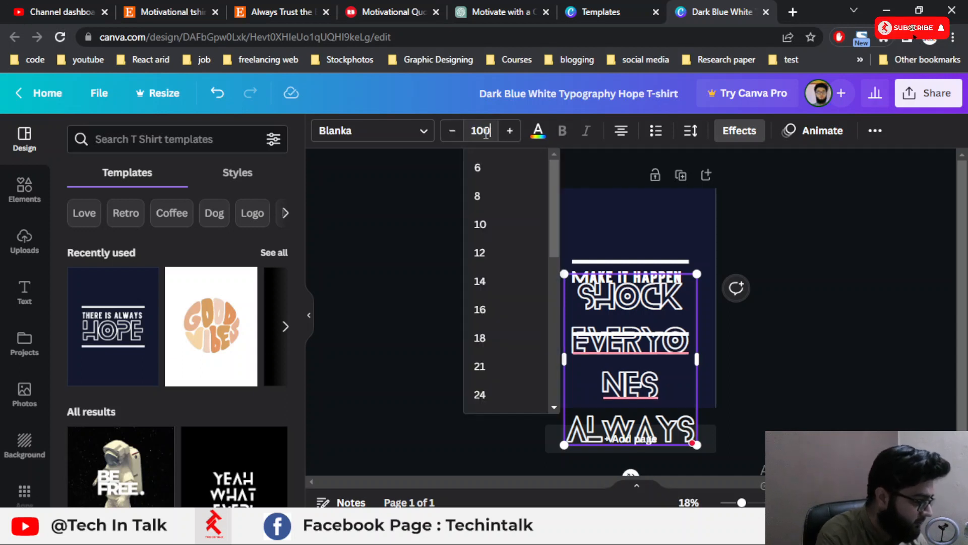
pyautogui.press('Return')
pyautogui.click(619, 244)
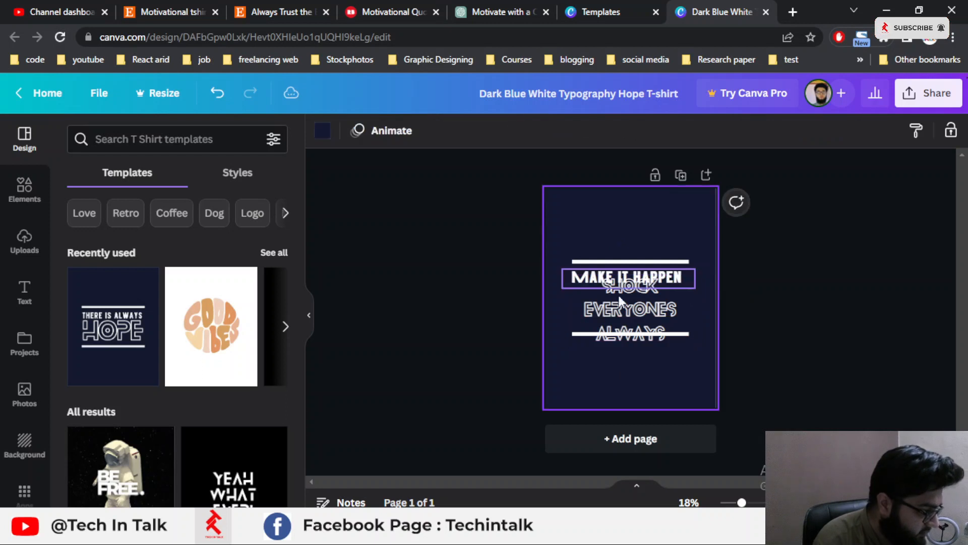
# Reduce the "SHOCK EVERYONES ALWAYS" text to font size 76 so "SHOCK EVERYONES" fits on one line
pyautogui.click(619, 305)
pyautogui.doubleClick(590, 309)
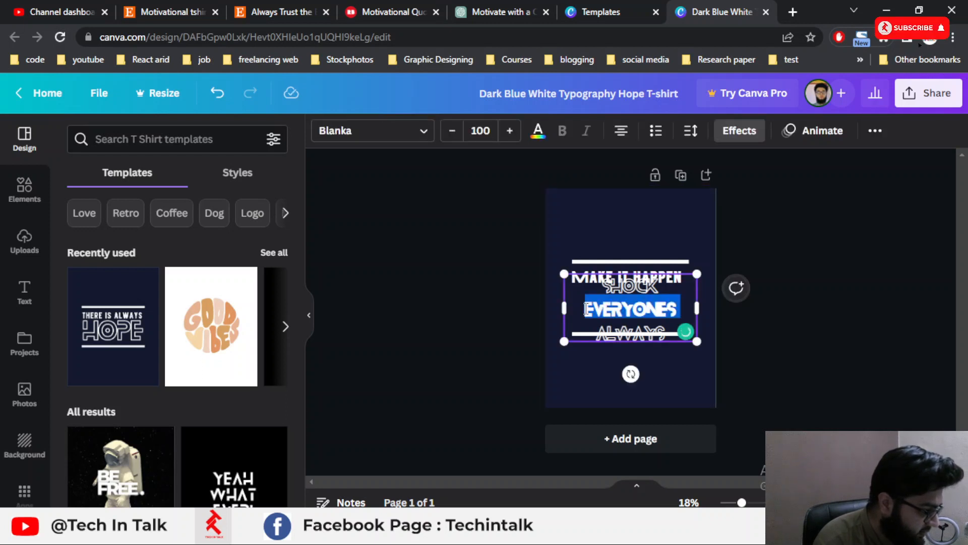
pyautogui.click(589, 309)
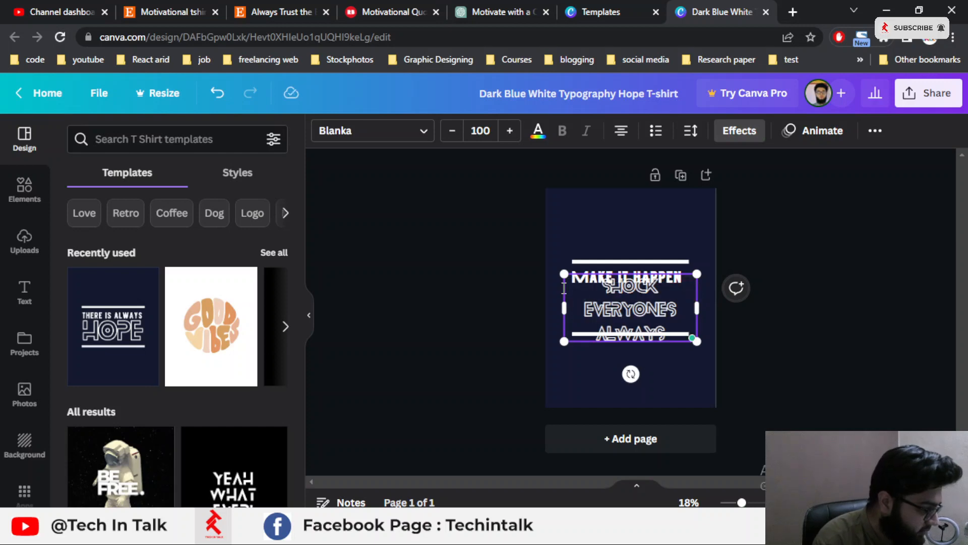
pyautogui.click(452, 131)
pyautogui.click(453, 130)
pyautogui.click(453, 131)
pyautogui.click(452, 131)
pyautogui.click(453, 131)
pyautogui.click(453, 131)
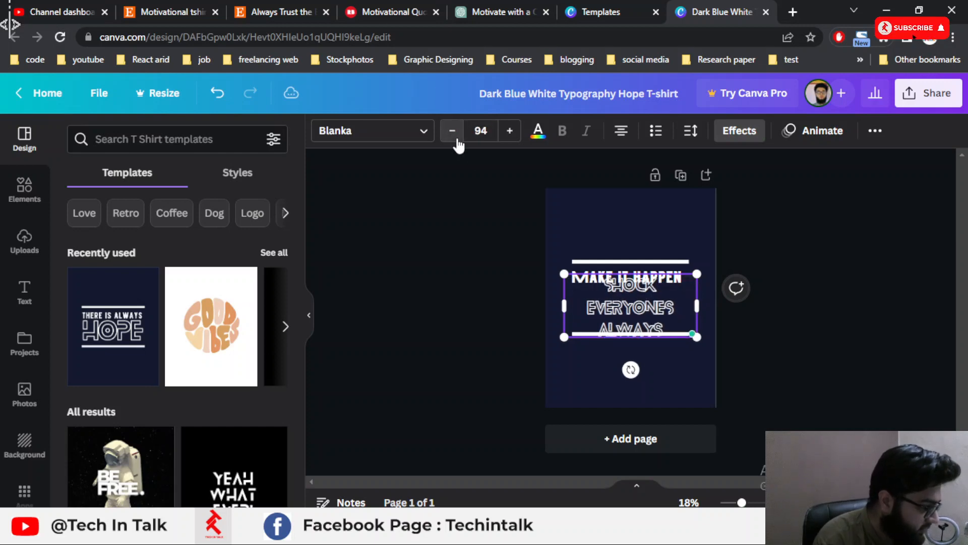
pyautogui.click(457, 141)
pyautogui.click(458, 141)
pyautogui.click(457, 141)
pyautogui.click(457, 141)
pyautogui.click(457, 140)
pyautogui.click(457, 141)
pyautogui.click(458, 141)
pyautogui.click(457, 141)
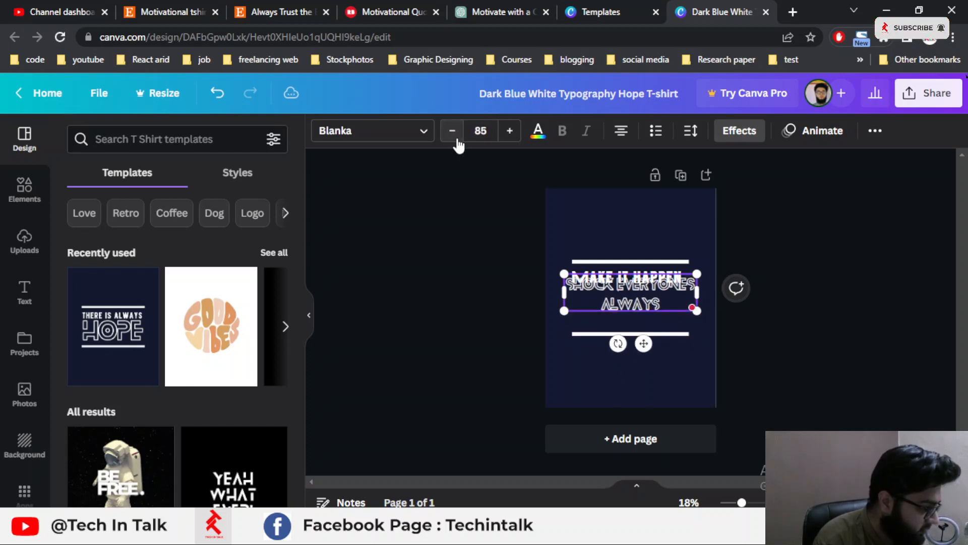
pyautogui.click(454, 136)
pyautogui.click(454, 136)
pyautogui.click(454, 136)
pyautogui.click(454, 136)
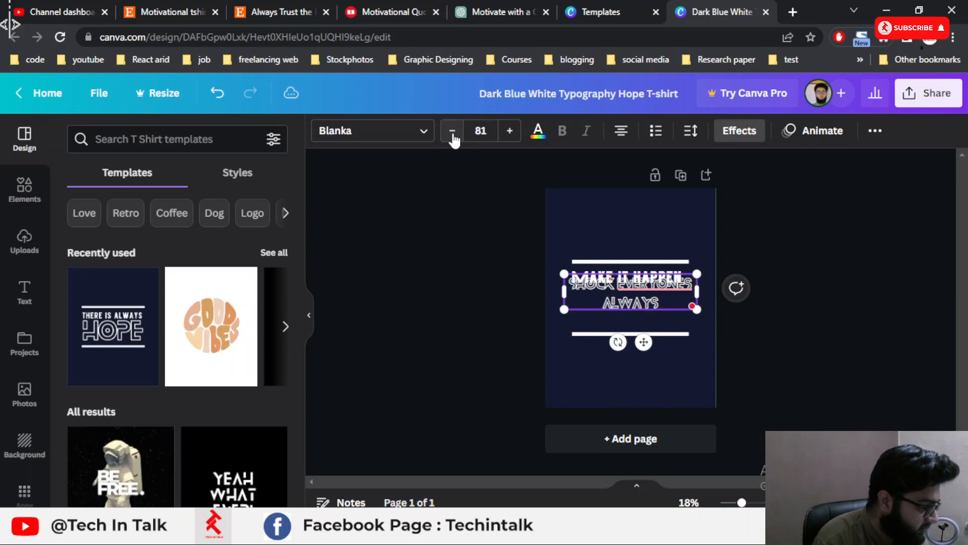
pyautogui.click(454, 134)
pyautogui.click(454, 134)
pyautogui.click(455, 136)
pyautogui.click(455, 136)
pyautogui.click(455, 136)
pyautogui.click(634, 310)
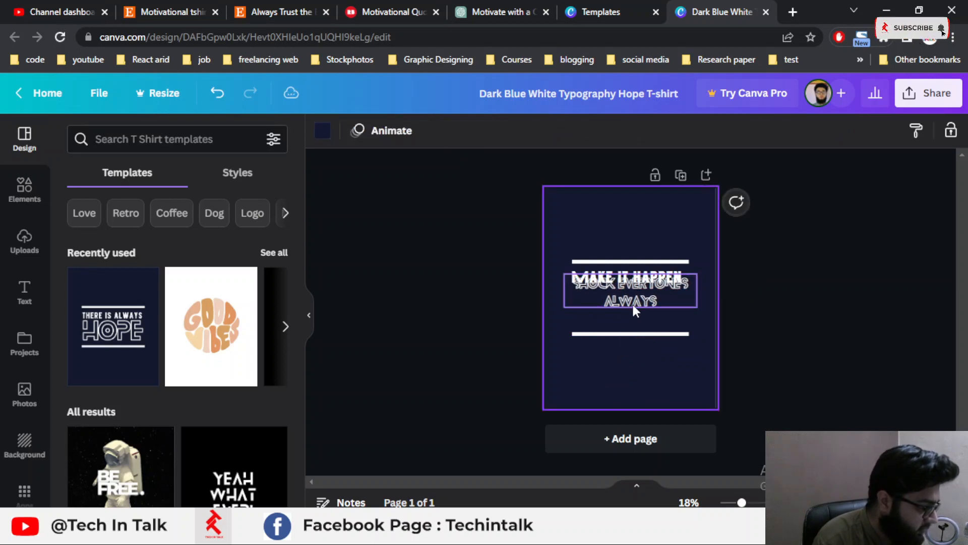
# Delete "ALWAYS" from the outlined text and move the remaining "SHOCK EVERYONES" line just below "MAKE IT HAPPEN"
pyautogui.click(635, 308)
pyautogui.click(635, 305)
pyautogui.click(635, 304)
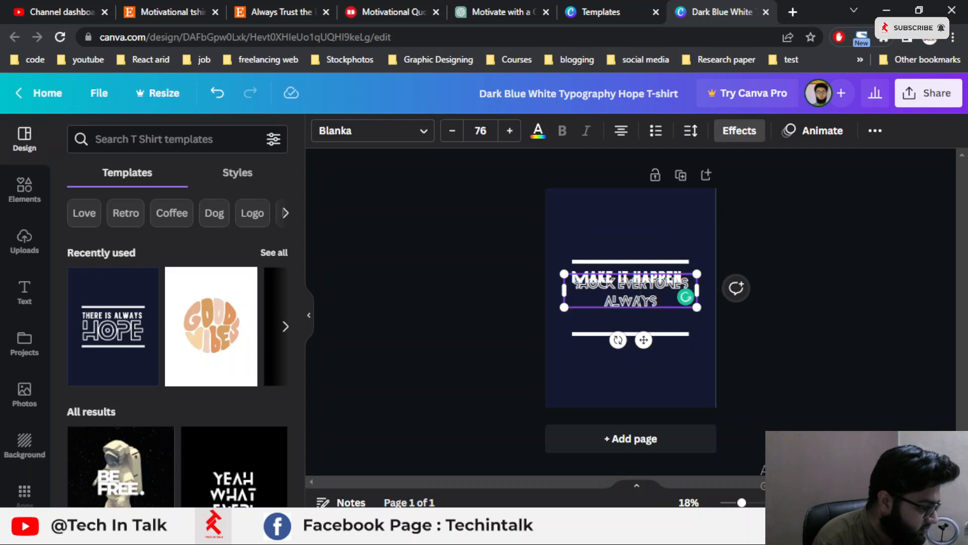
pyautogui.doubleClick(634, 302)
pyautogui.press('BackSpace')
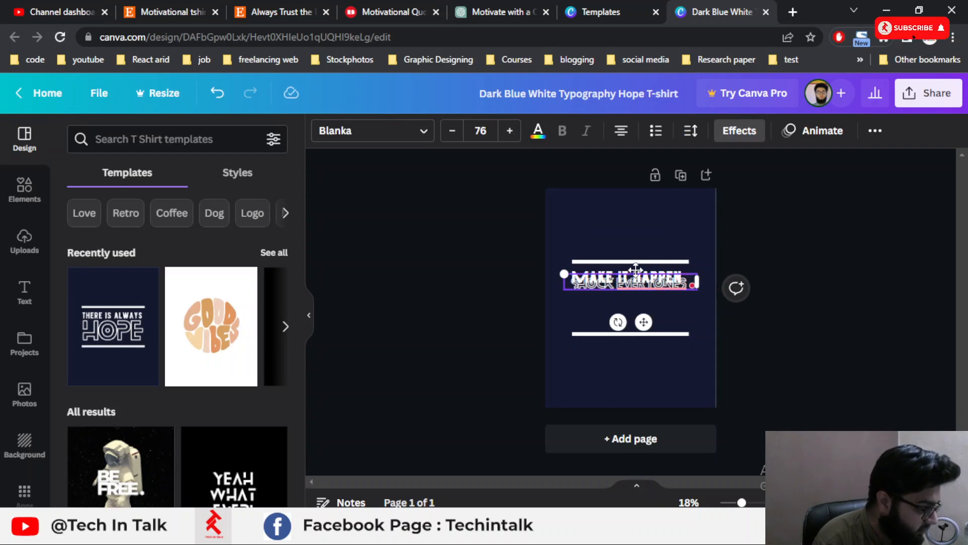
pyautogui.moveTo(635, 270); pyautogui.dragTo(634, 284)
pyautogui.click(634, 279)
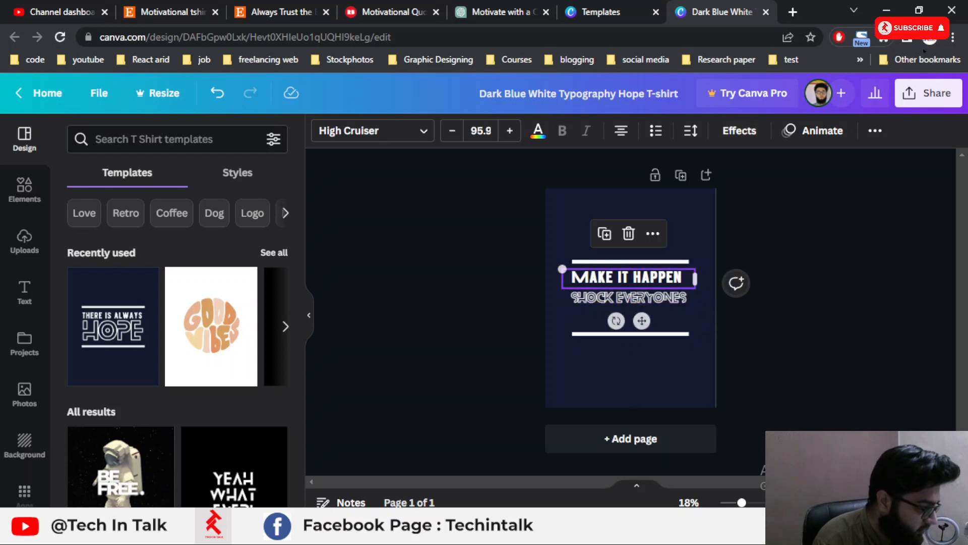
pyautogui.moveTo(745, 501)
pyautogui.mouseDown()
pyautogui.moveTo(775, 502)
pyautogui.moveTo(747, 502)
pyautogui.mouseUp()
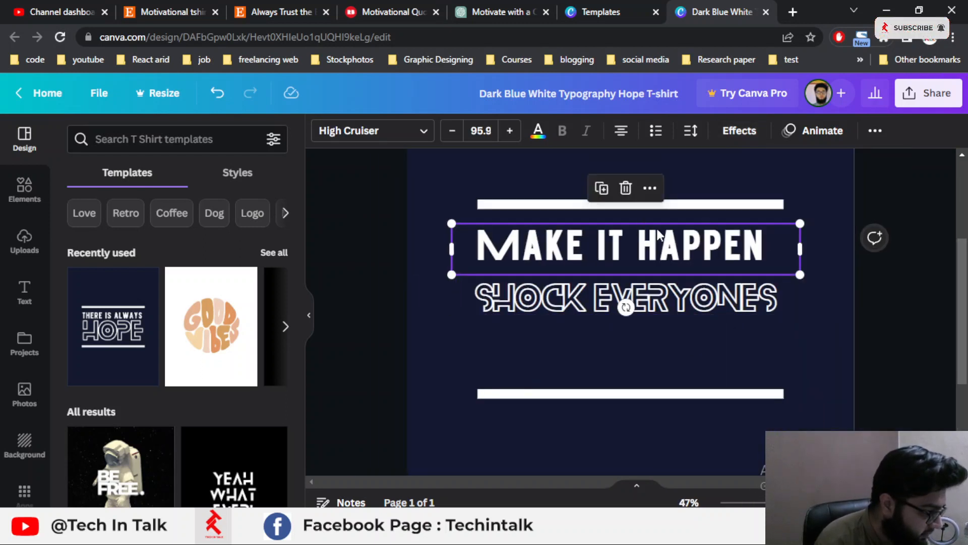
pyautogui.click(681, 246)
pyautogui.moveTo(681, 247); pyautogui.dragTo(682, 347)
pyautogui.click(789, 348)
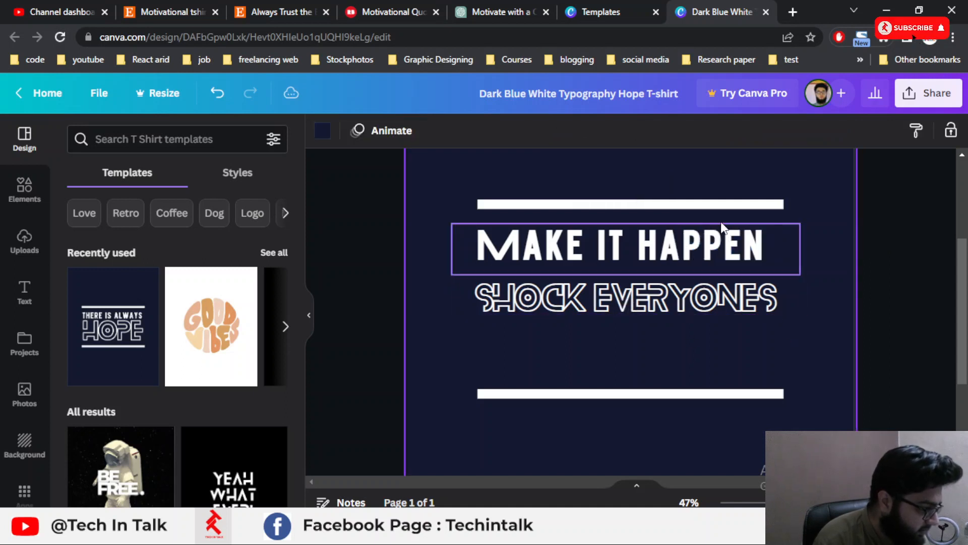
pyautogui.click(736, 227)
pyautogui.moveTo(736, 228)
pyautogui.mouseDown()
pyautogui.moveTo(735, 311)
pyautogui.moveTo(734, 237)
pyautogui.mouseUp()
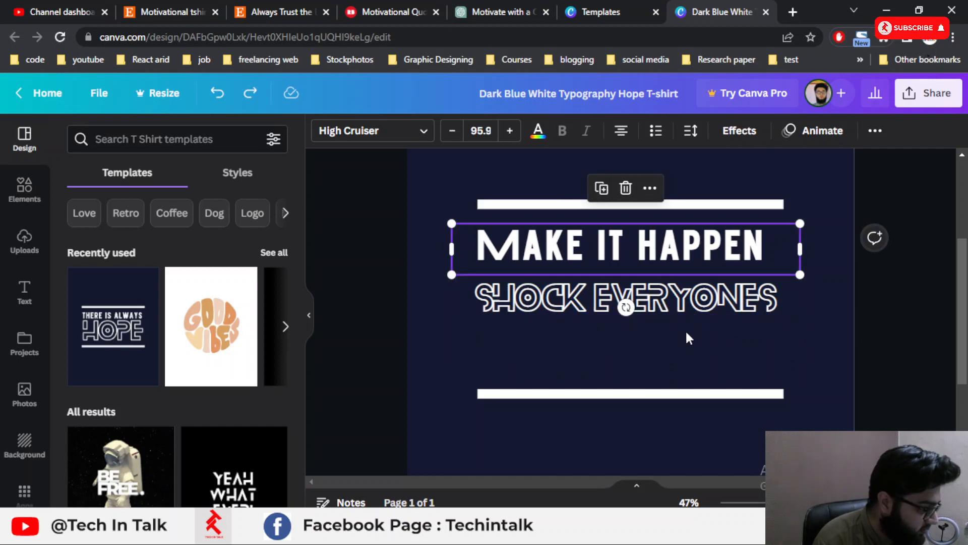
# Duplicate the "MAKE IT HAPPEN" line and place the copy between "SHOCK EVERYONES" and the lower white bar
pyautogui.hotkey('ctrl', 'd')
pyautogui.moveTo(651, 226); pyautogui.dragTo(652, 334)
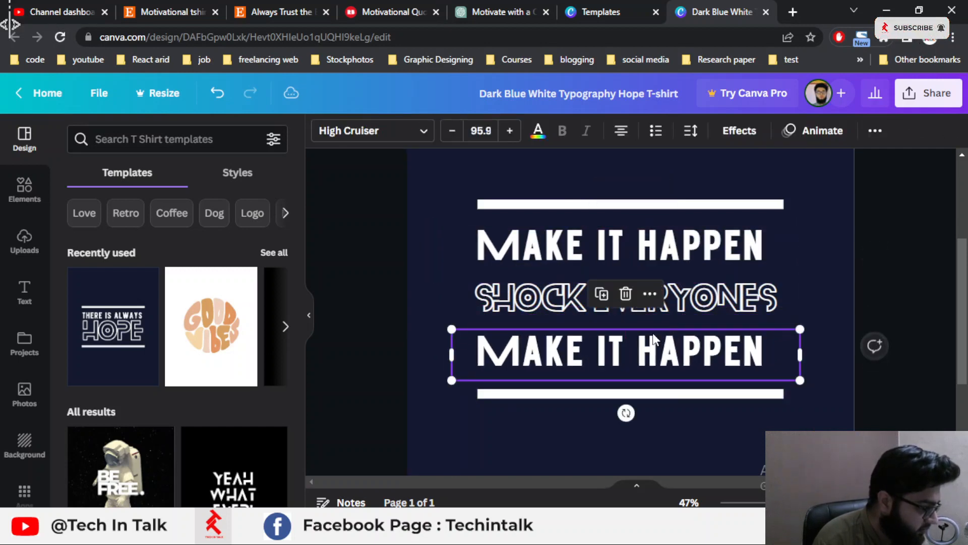
pyautogui.tripleClick(650, 347)
pyautogui.write('MAKE IT HAPPEN')
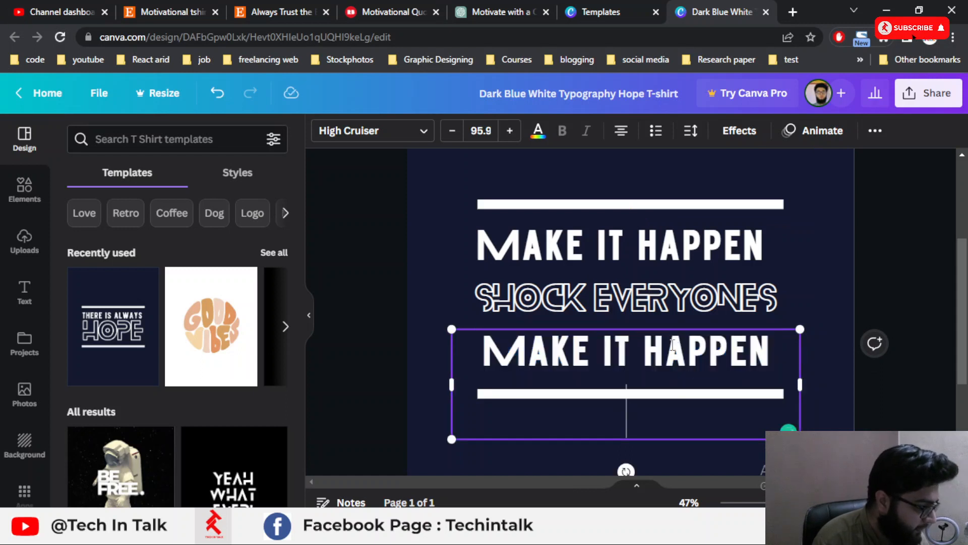
pyautogui.press('BackSpace')
pyautogui.hotkey('ctrl', 'z')
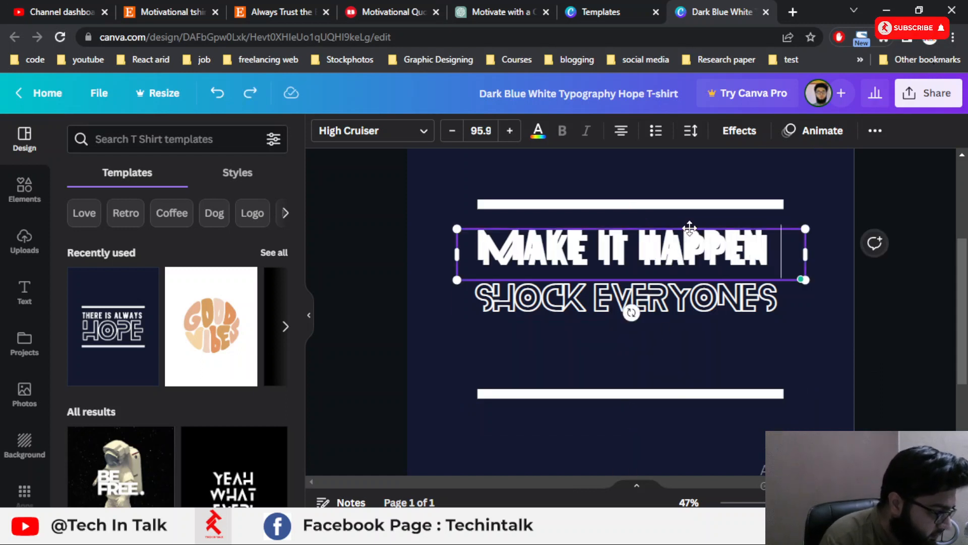
pyautogui.moveTo(689, 230); pyautogui.dragTo(698, 327)
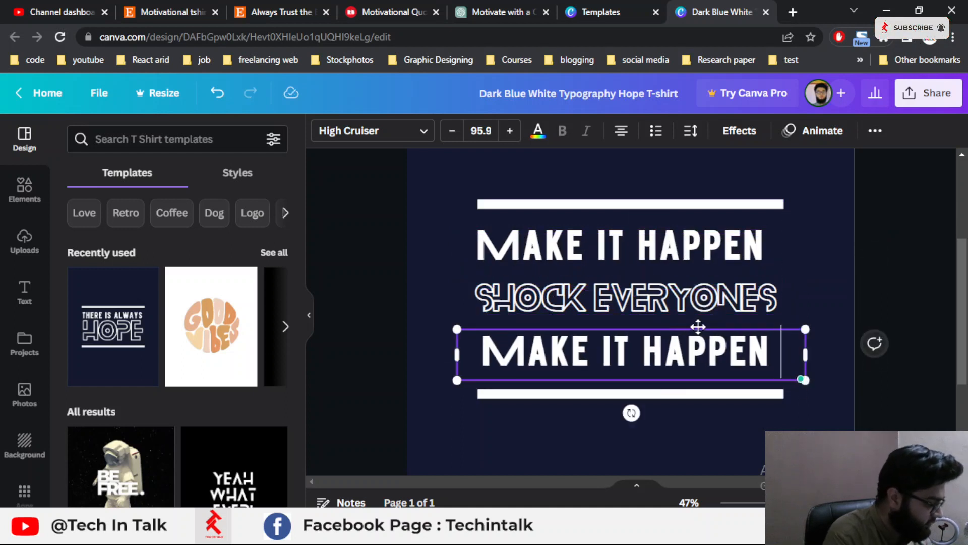
# Replace the text of the copied "MAKE IT HAPPEN" line above the lower white bar with "ALWAYS"
pyautogui.write('AL')
pyautogui.hotkey('ctrl', 'a')
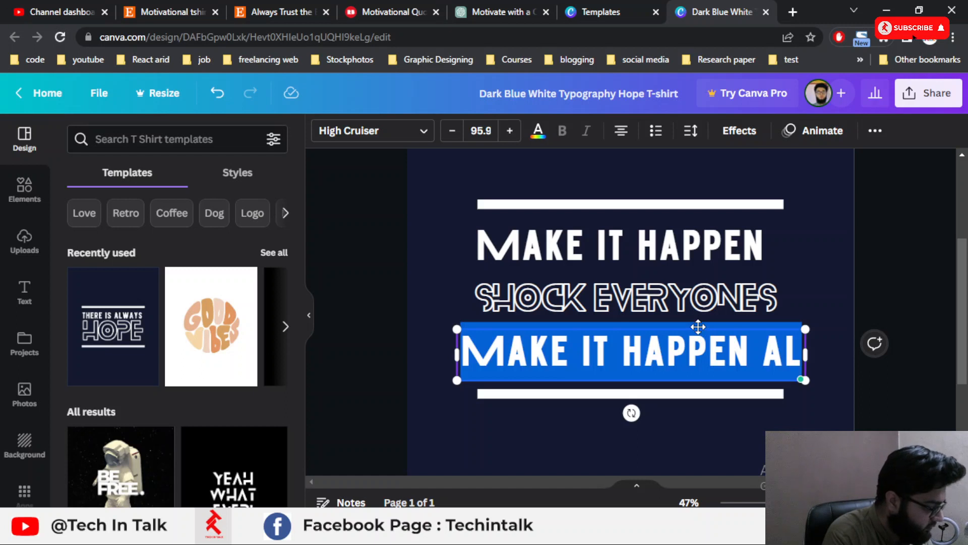
pyautogui.write('ALW')
pyautogui.press('BackSpace')
pyautogui.press('BackSpace')
pyautogui.press('BackSpace')
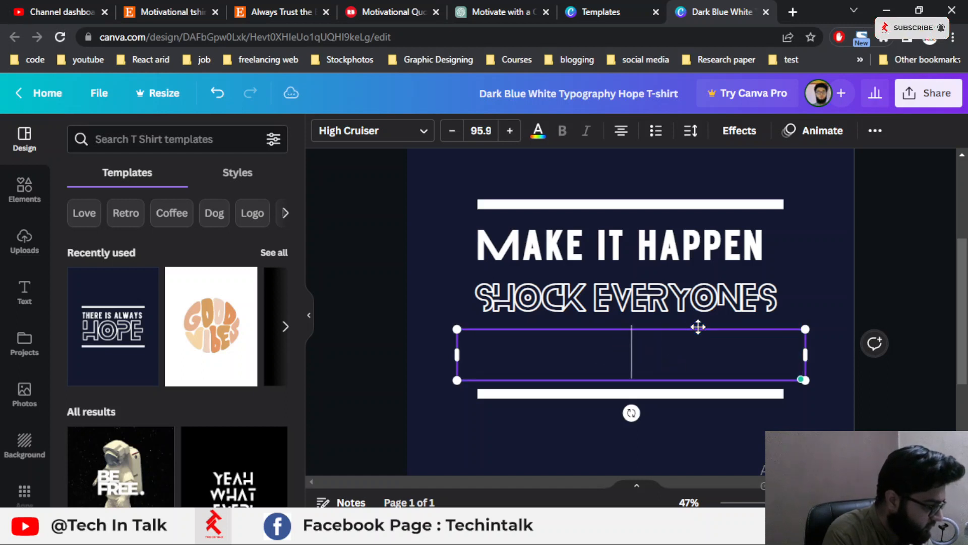
pyautogui.write('ALW')
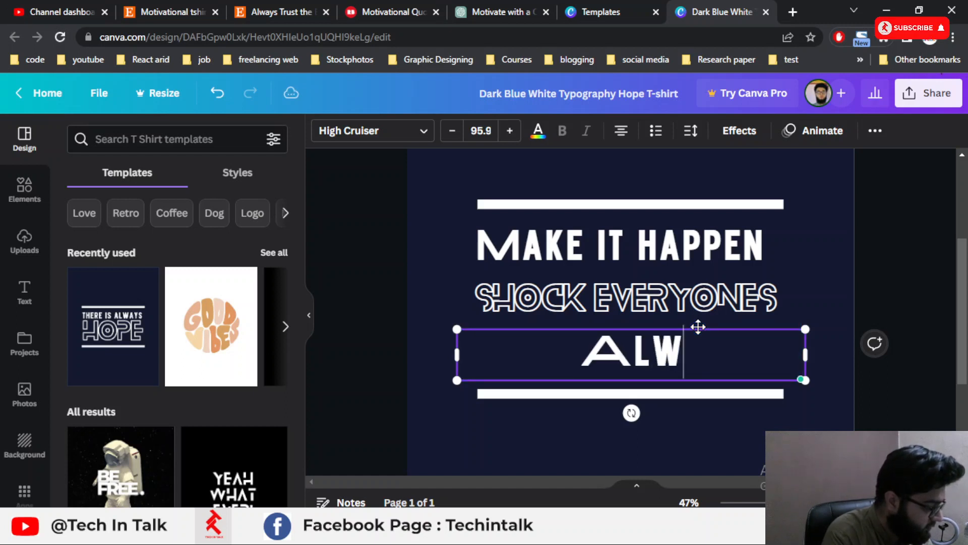
pyautogui.write('AYS')
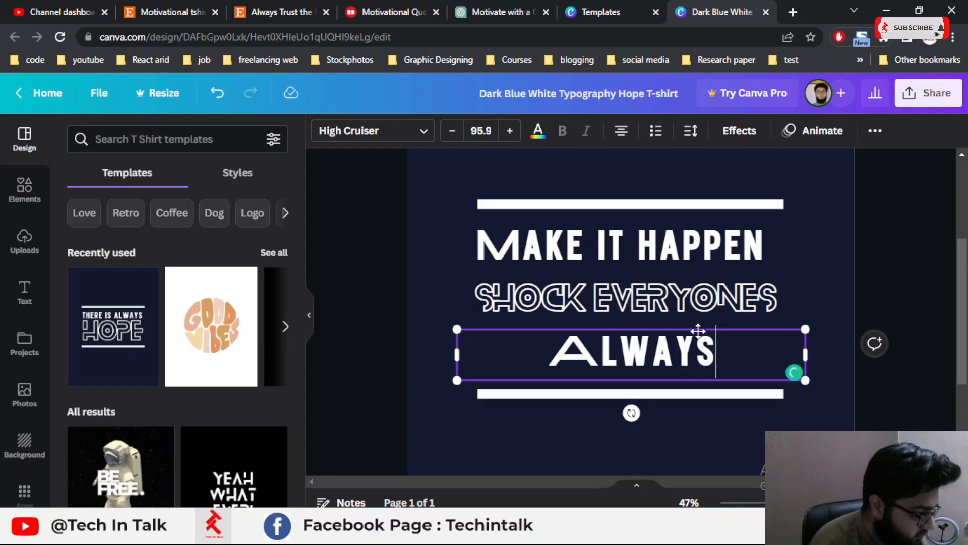
# Clear the "ALWAYS" text and remove its empty text box from the design
pyautogui.hotkey('ctrl', 'a')
pyautogui.press('BackSpace')
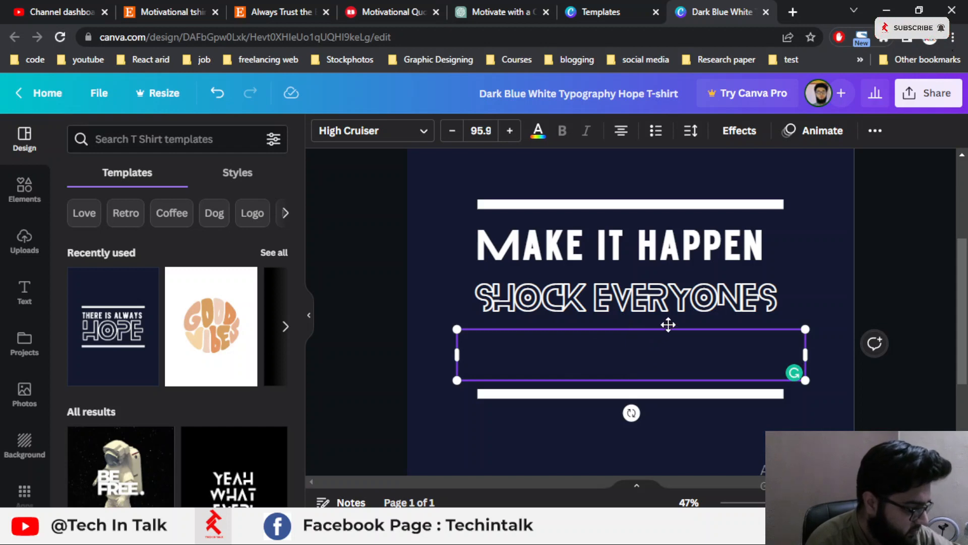
pyautogui.click(668, 325)
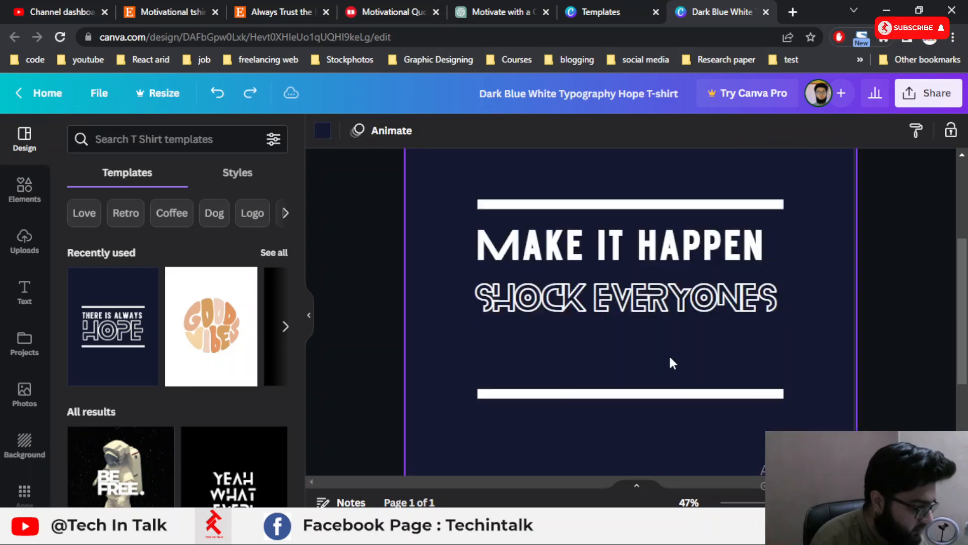
# Move the lower white bar up to just below "SHOCK EVERYONES" and make it thicker than the upper bar
pyautogui.click(684, 394)
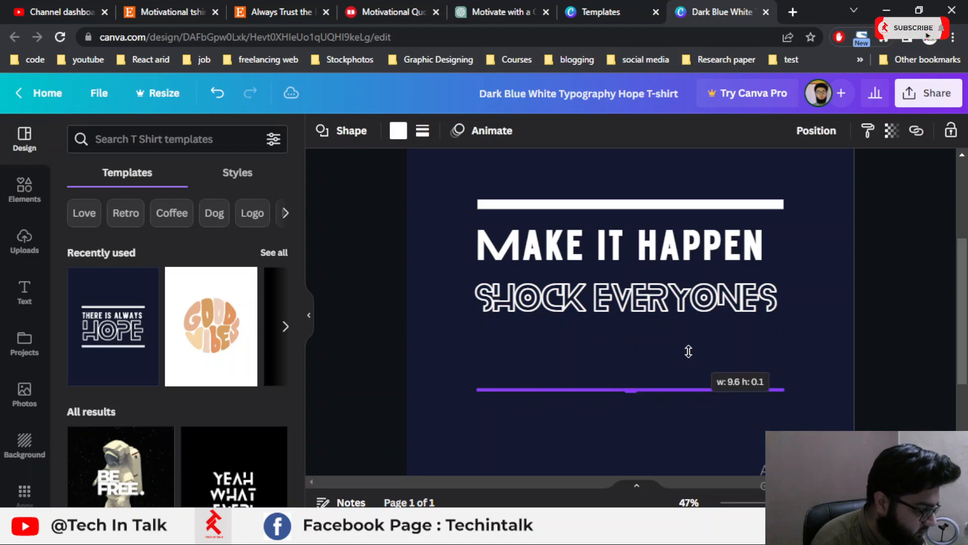
pyautogui.scroll(3, 644, 406)
pyautogui.scroll(-3, 645, 399)
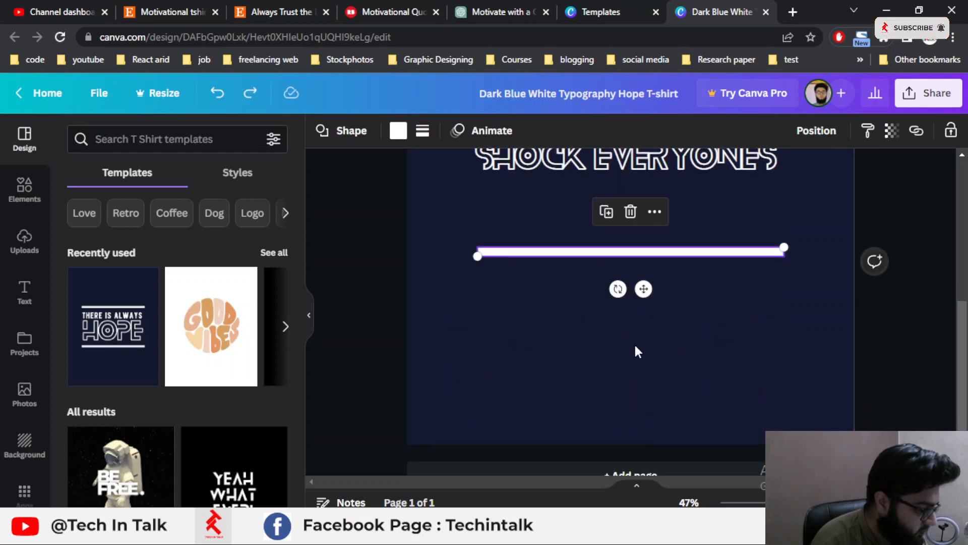
pyautogui.click(627, 314)
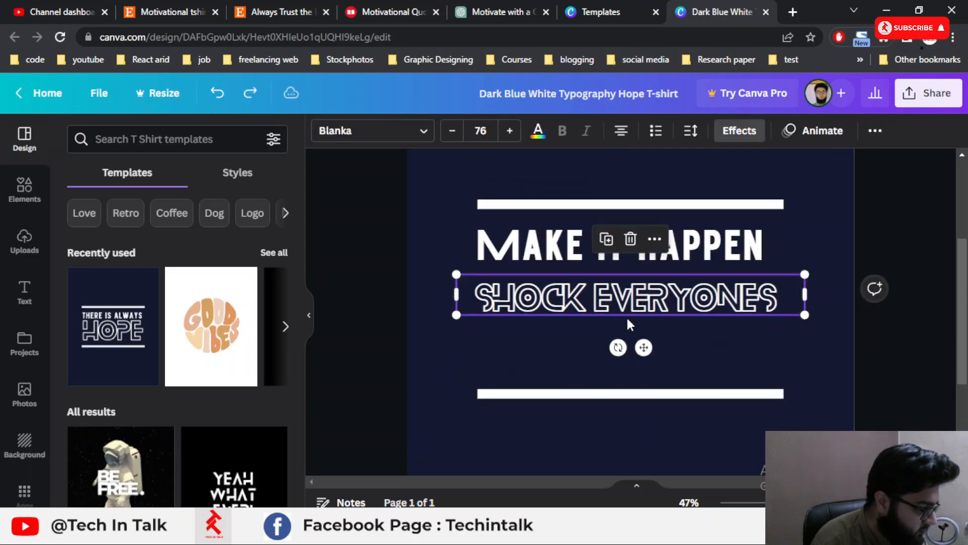
pyautogui.click(610, 393)
pyautogui.scroll(3, 613, 394)
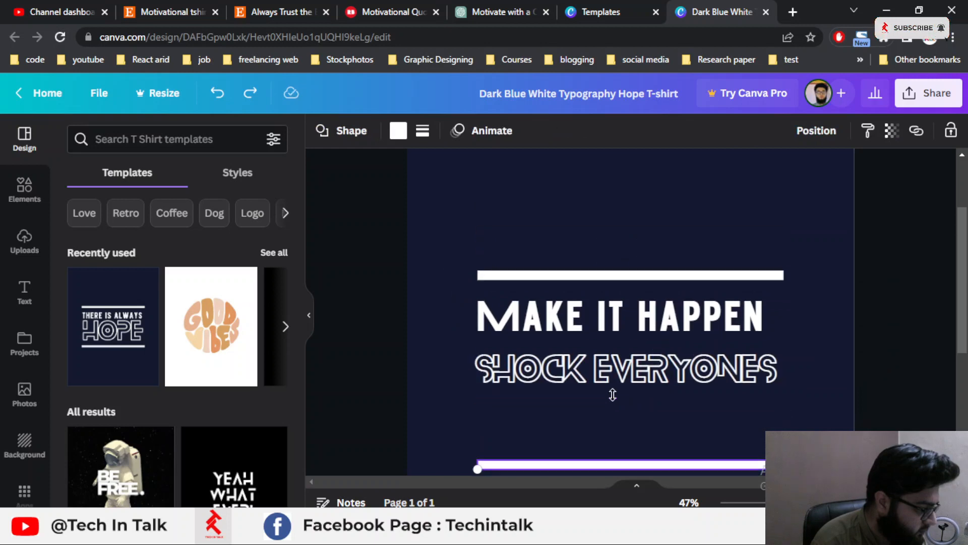
pyautogui.scroll(-3, 621, 426)
pyautogui.moveTo(632, 393); pyautogui.dragTo(606, 338)
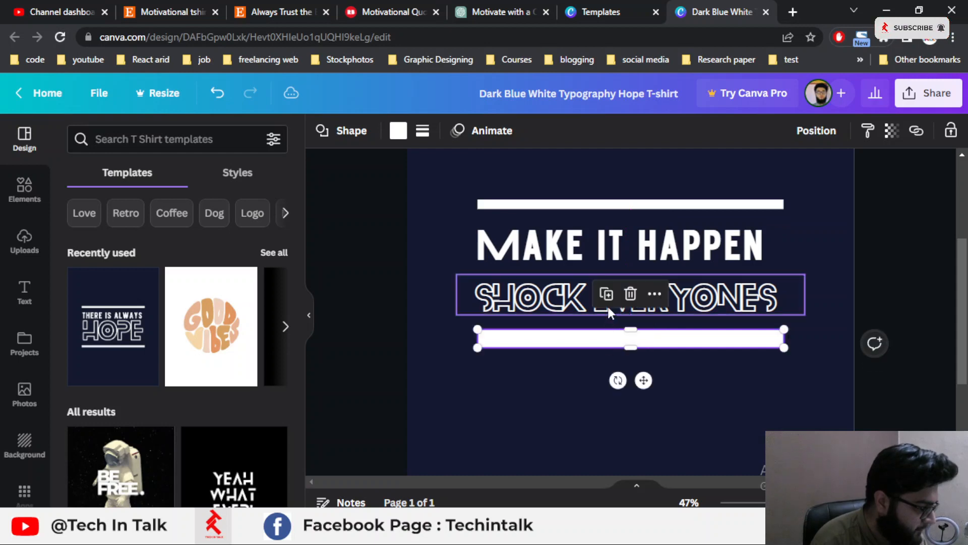
# Delete the extra offset copy of the thick lower white bar
pyautogui.click(623, 250)
pyautogui.scroll(-3, 685, 246)
pyautogui.scroll(3, 686, 253)
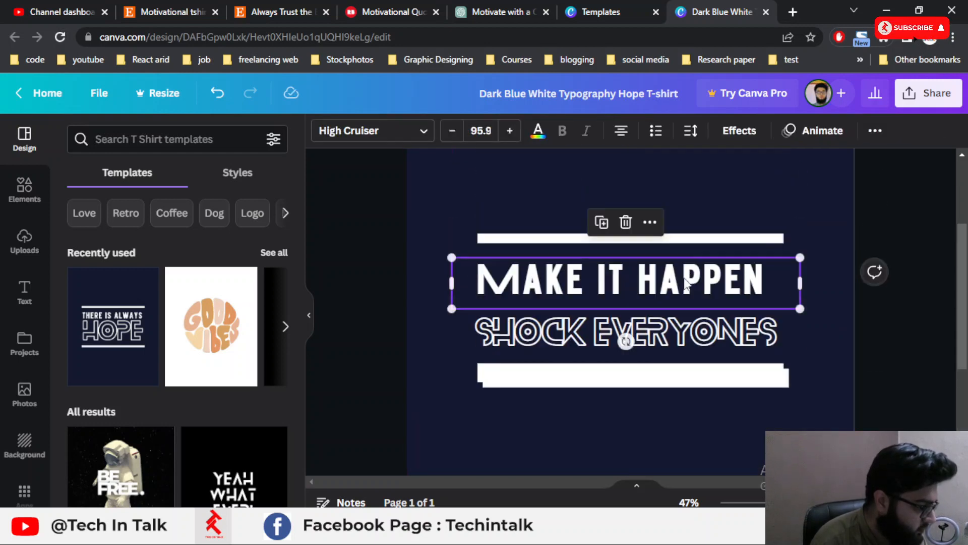
pyautogui.click(659, 393)
pyautogui.press('Delete')
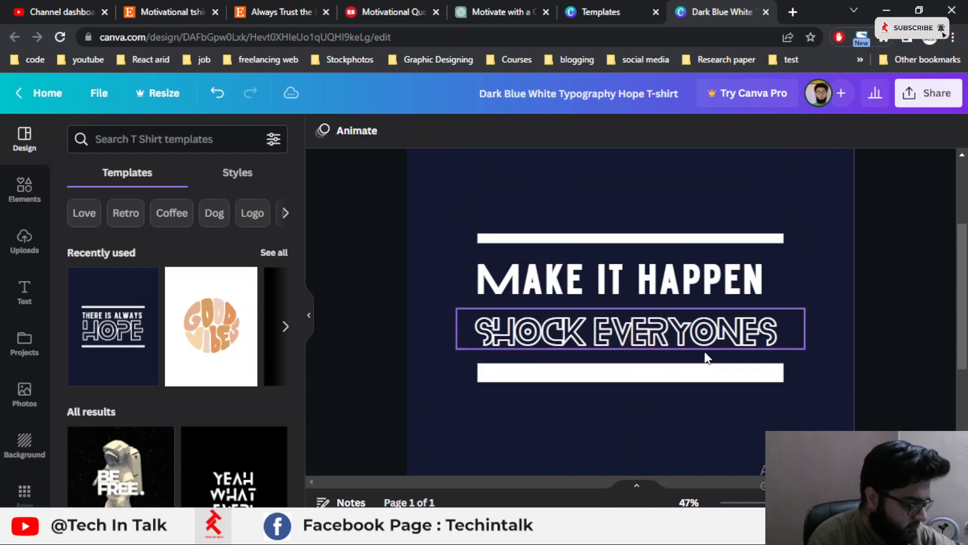
# Nudge the "MAKE IT HAPPEN" line to the right so it sits centred between the white bars
pyautogui.click(841, 310)
pyautogui.scroll(-2, 880, 323)
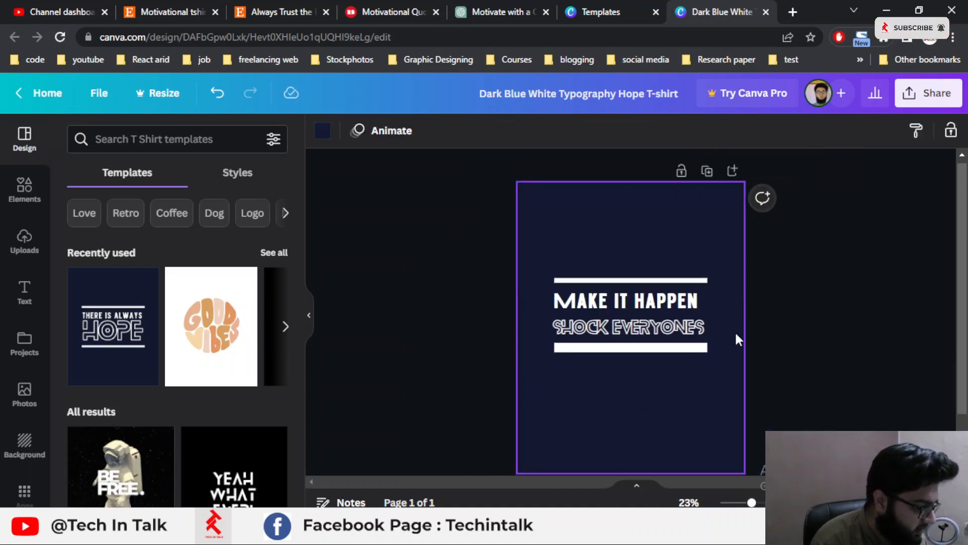
pyautogui.scroll(-1, 734, 331)
pyautogui.click(628, 280)
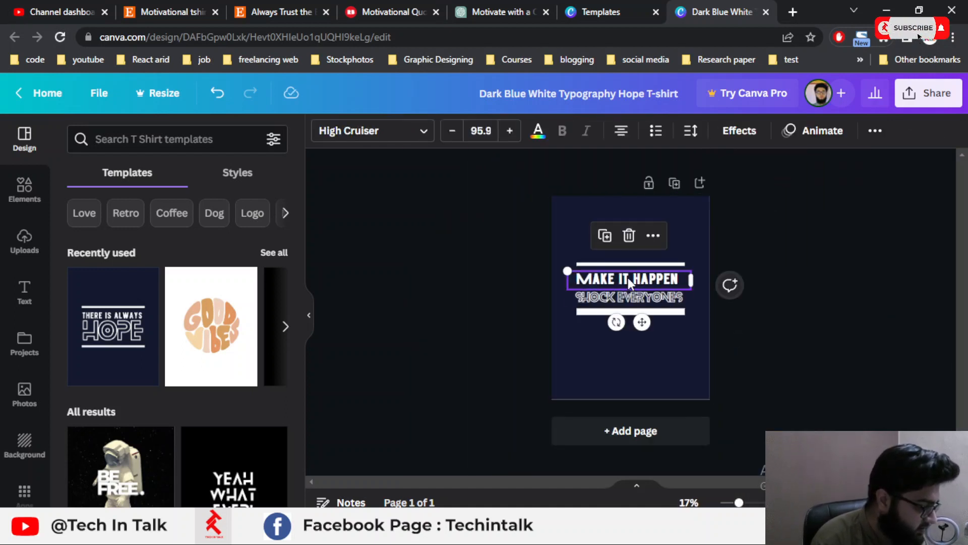
pyautogui.press('Right')
pyautogui.press('Right')
pyautogui.press('Right')
pyautogui.press('Right')
pyautogui.press('Right')
pyautogui.press('Right')
pyautogui.press('Right')
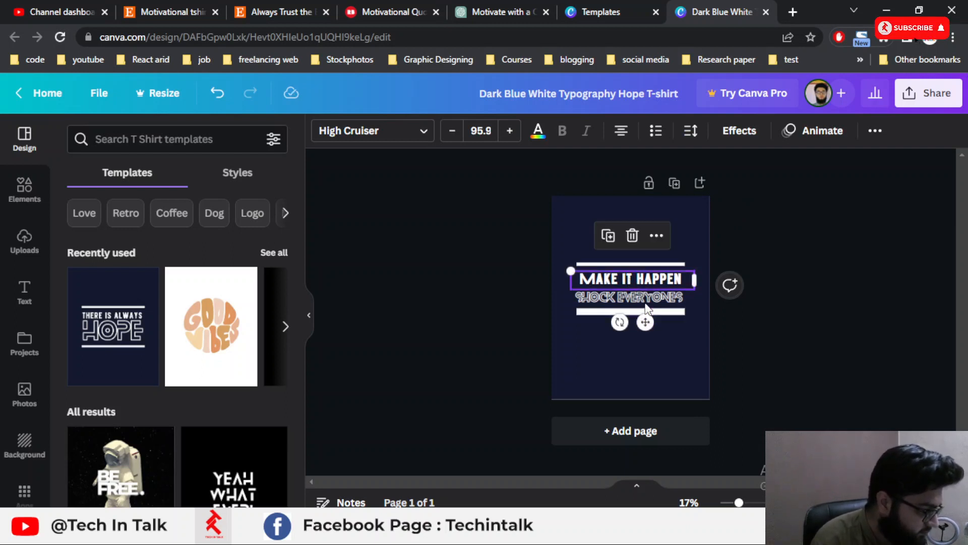
pyautogui.click(630, 297)
pyautogui.click(633, 229)
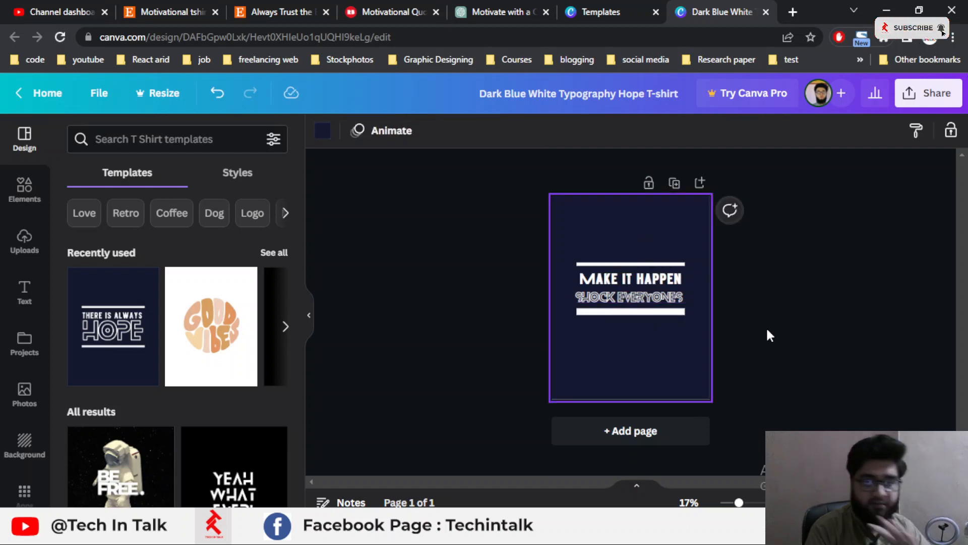
pyautogui.click(735, 299)
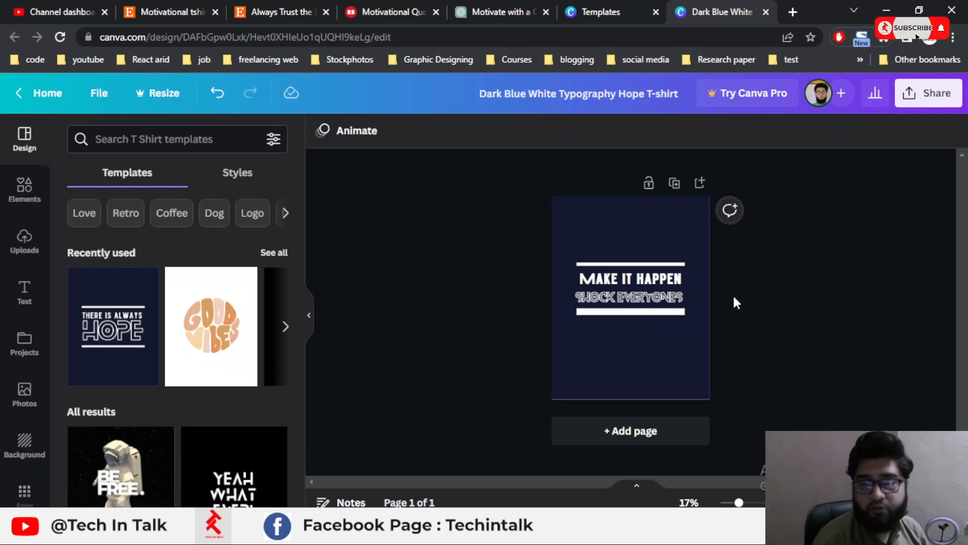
# Open the download settings for the T-shirt design
pyautogui.click(922, 99)
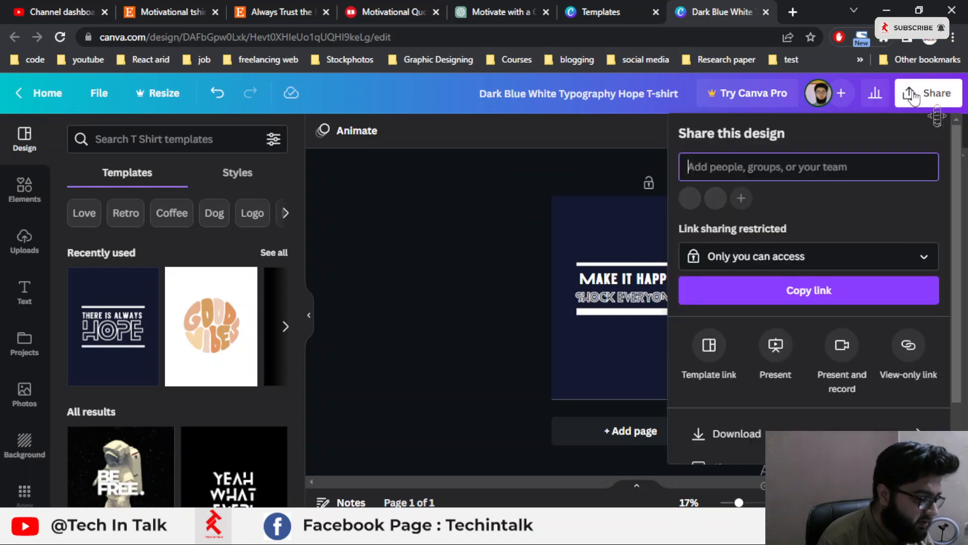
pyautogui.scroll(-2, 775, 226)
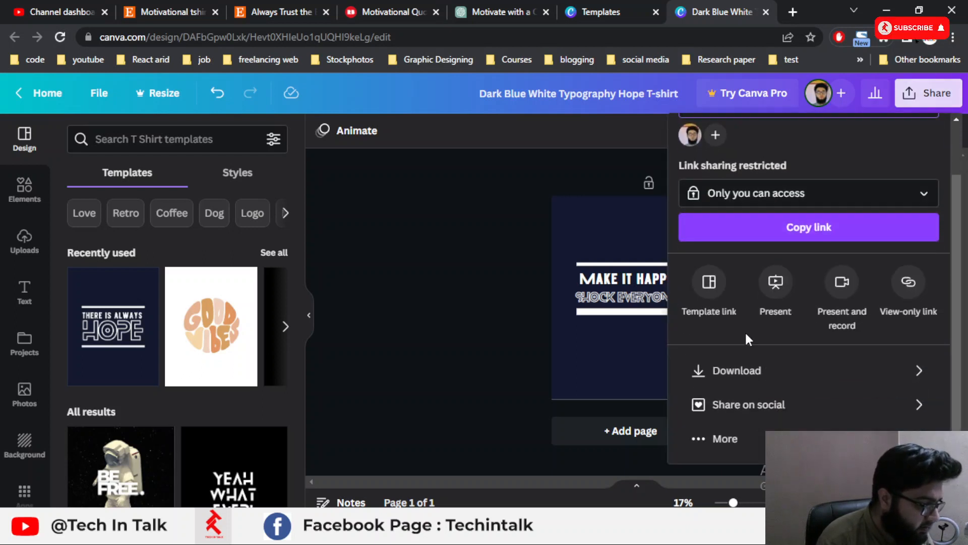
pyautogui.click(739, 372)
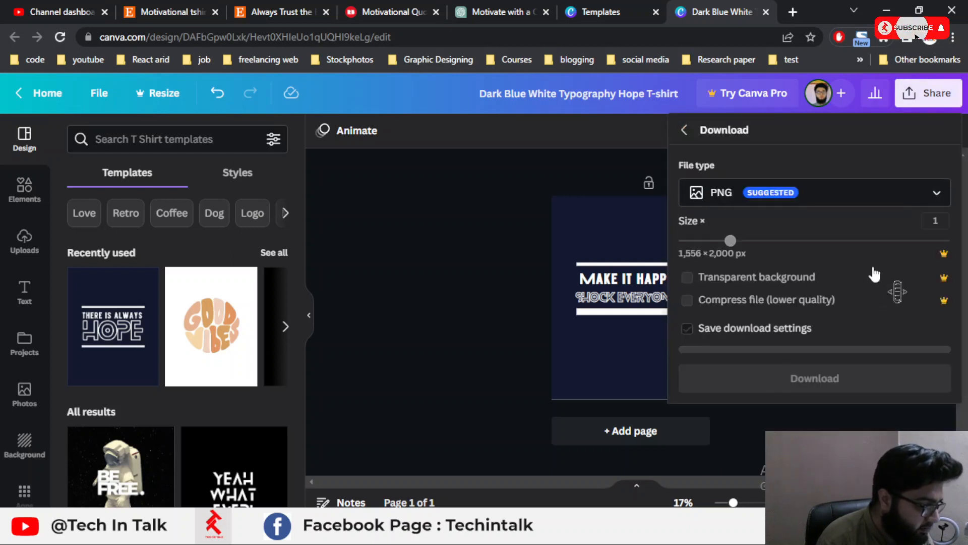
pyautogui.click(802, 199)
pyautogui.click(754, 189)
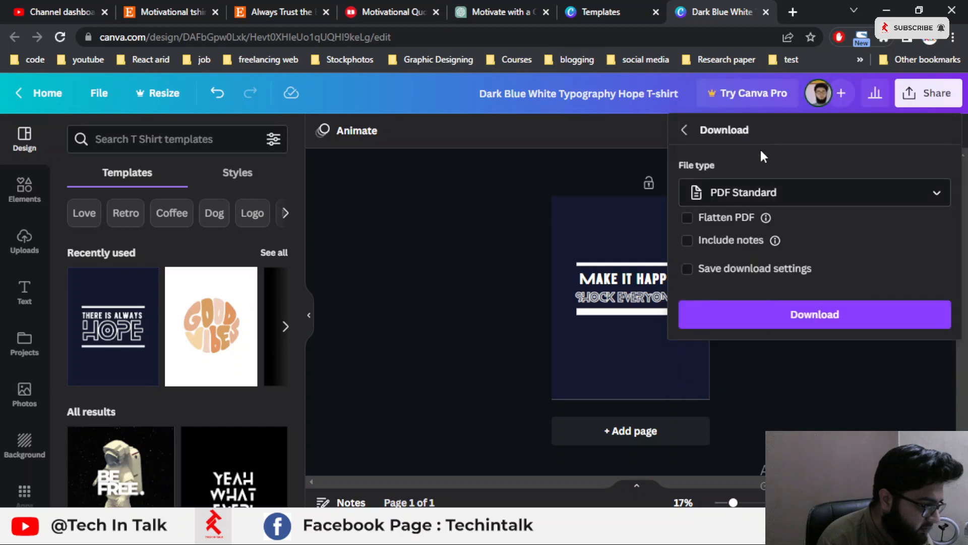
pyautogui.click(772, 195)
pyautogui.click(813, 153)
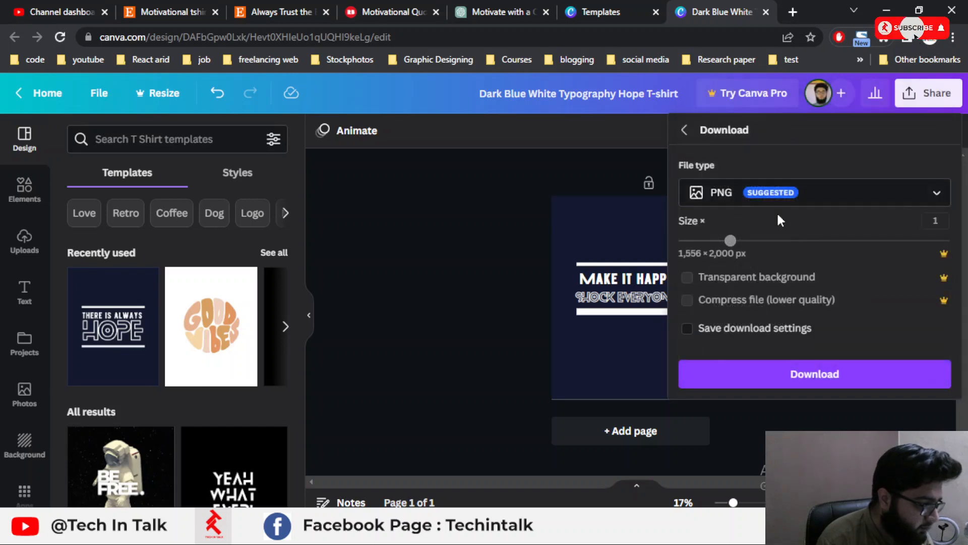
# Download the design as a PNG, view the saved image, and close the image viewer
pyautogui.click(777, 199)
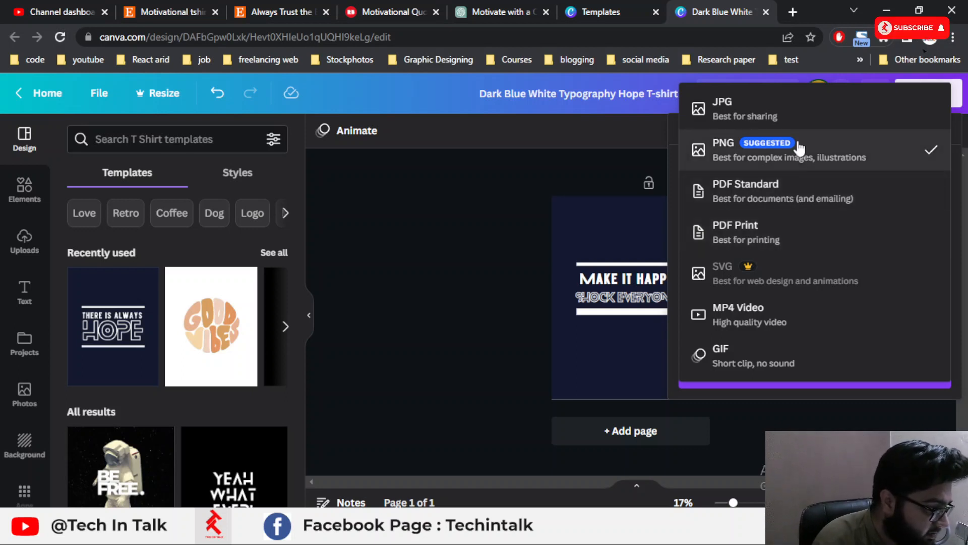
pyautogui.click(756, 150)
pyautogui.click(761, 378)
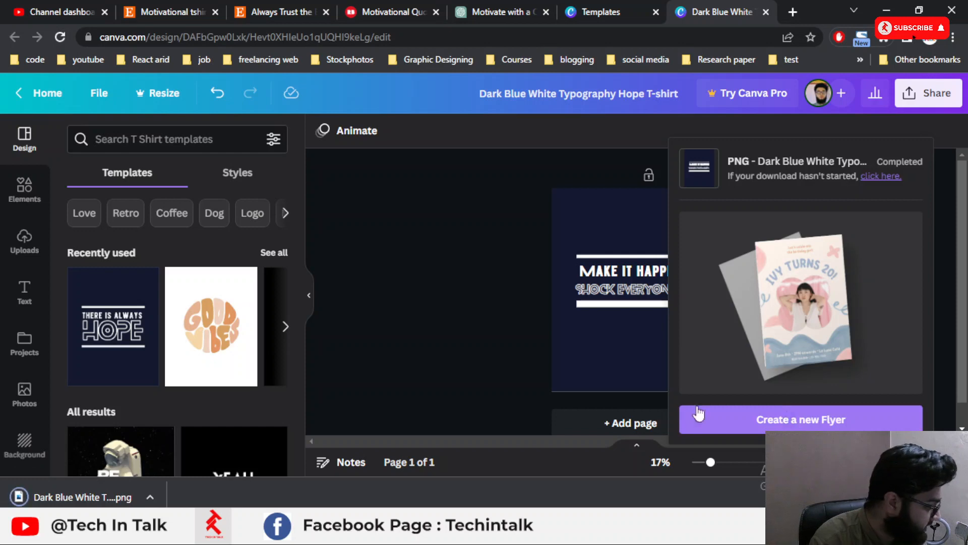
pyautogui.click(75, 497)
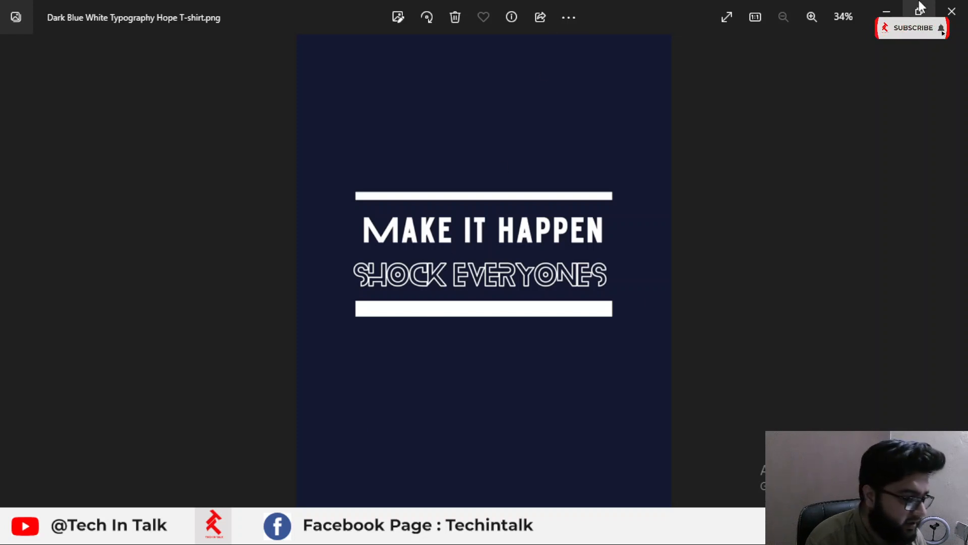
pyautogui.click(952, 11)
# Review the Redbubble results, the Etsy "Always Trust the Energy" listing's mockups, the Etsy search results and the ChatGPT quote
pyautogui.click(359, 7)
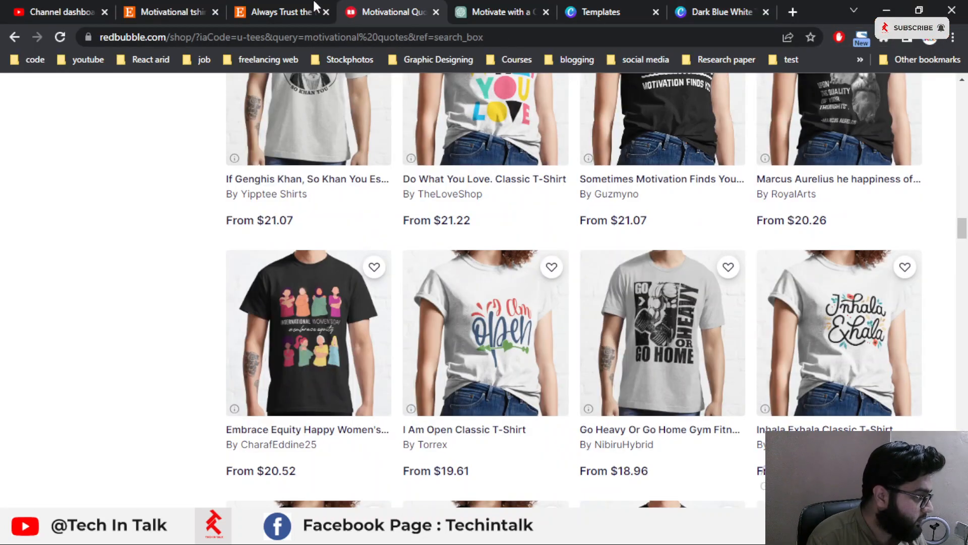
pyautogui.scroll(10, 227, 368)
pyautogui.scroll(10, 228, 357)
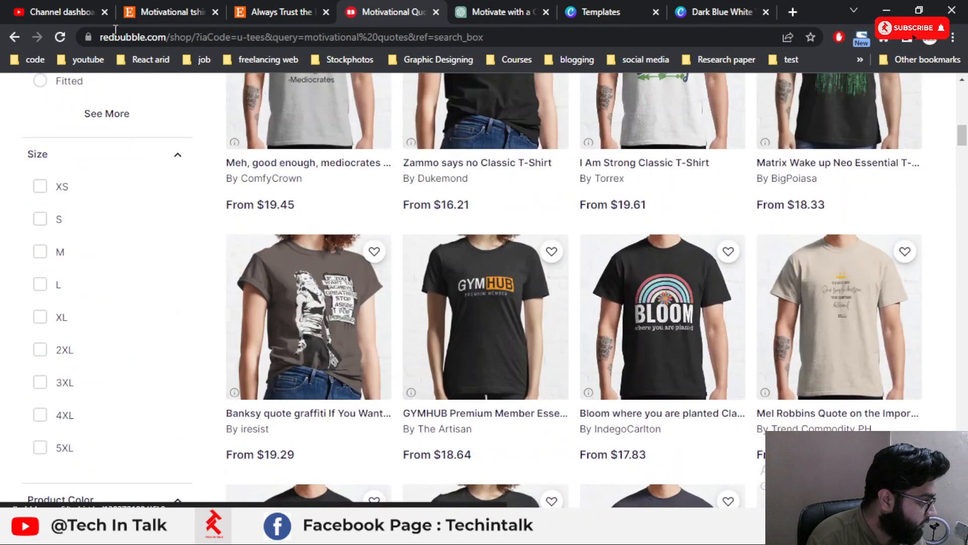
pyautogui.click(273, 12)
pyautogui.scroll(1, 302, 282)
pyautogui.scroll(1, 303, 281)
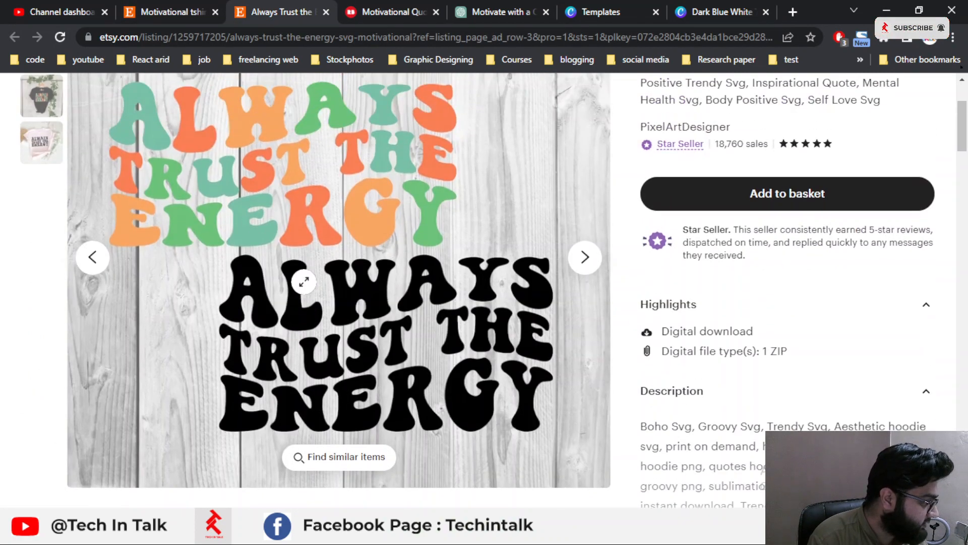
pyautogui.click(585, 259)
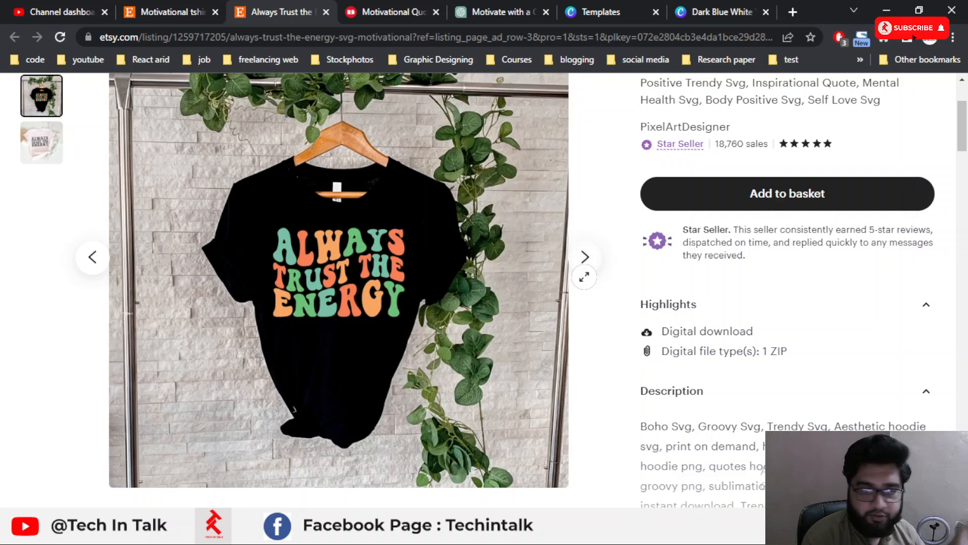
pyautogui.scroll(-5, 584, 277)
pyautogui.scroll(7, 588, 281)
pyautogui.click(156, 4)
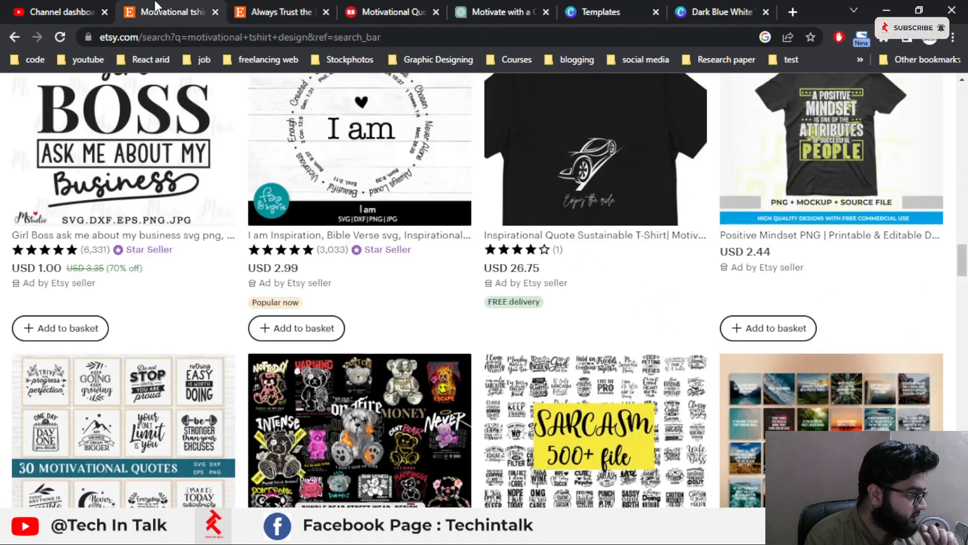
pyautogui.click(260, 6)
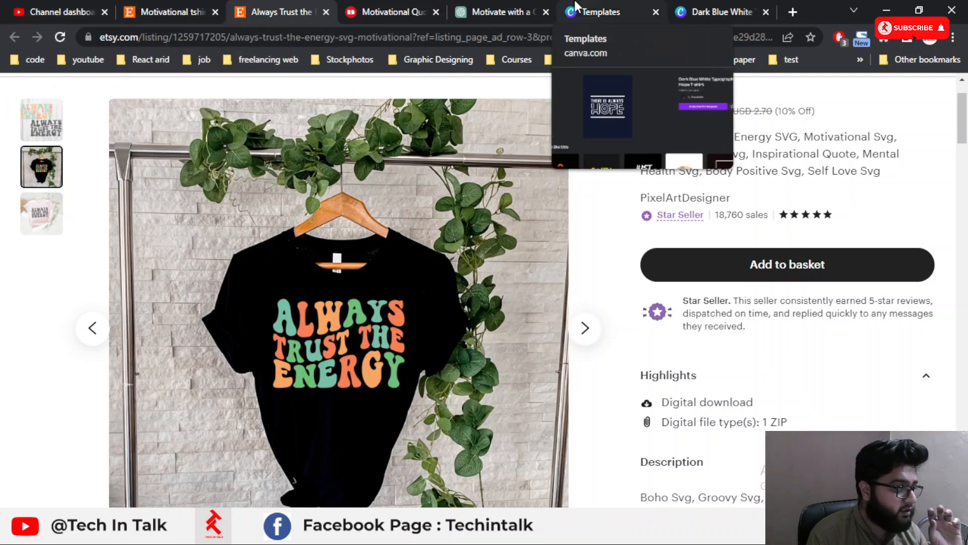
pyautogui.click(522, 7)
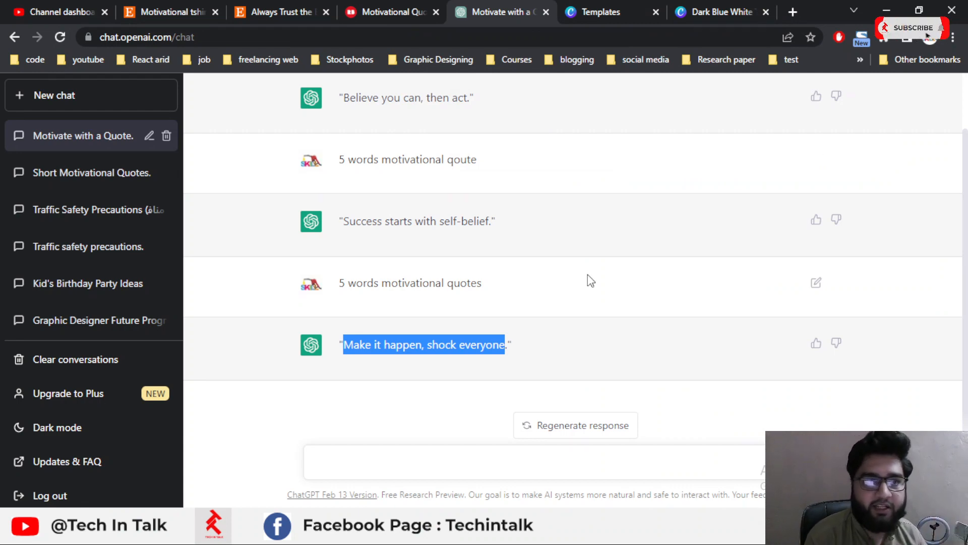
# Return to the Dark Blue White Typography Hope T-shirt design and dismiss the completed download notice
pyautogui.click(695, 10)
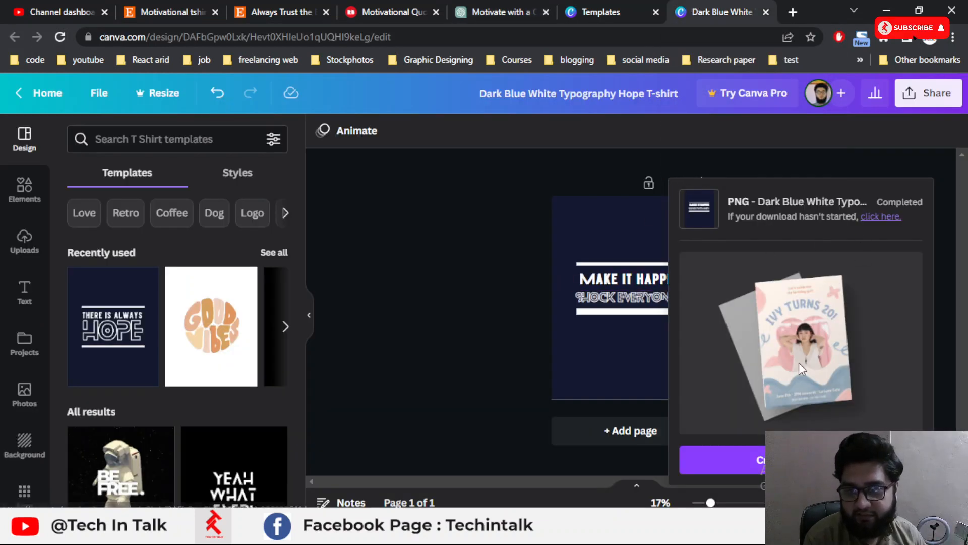
pyautogui.click(581, 456)
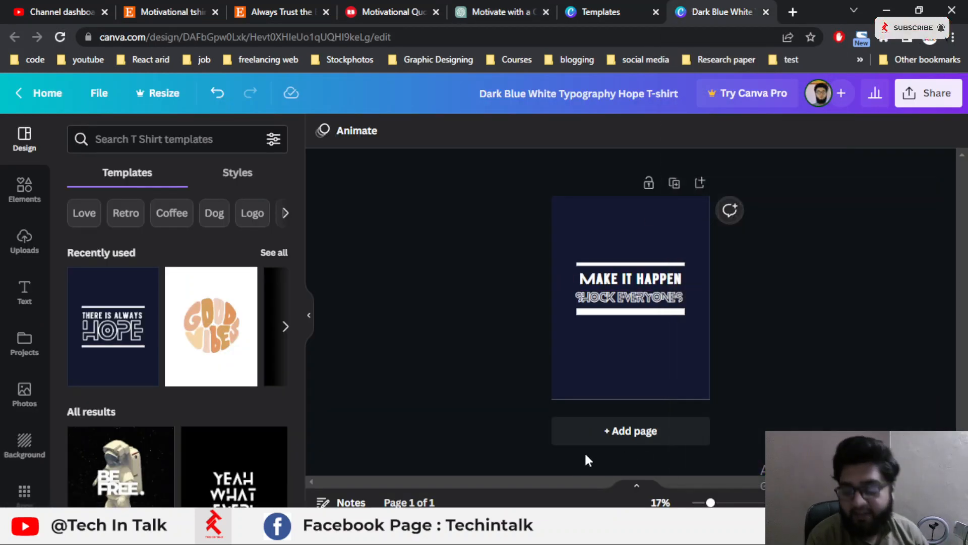